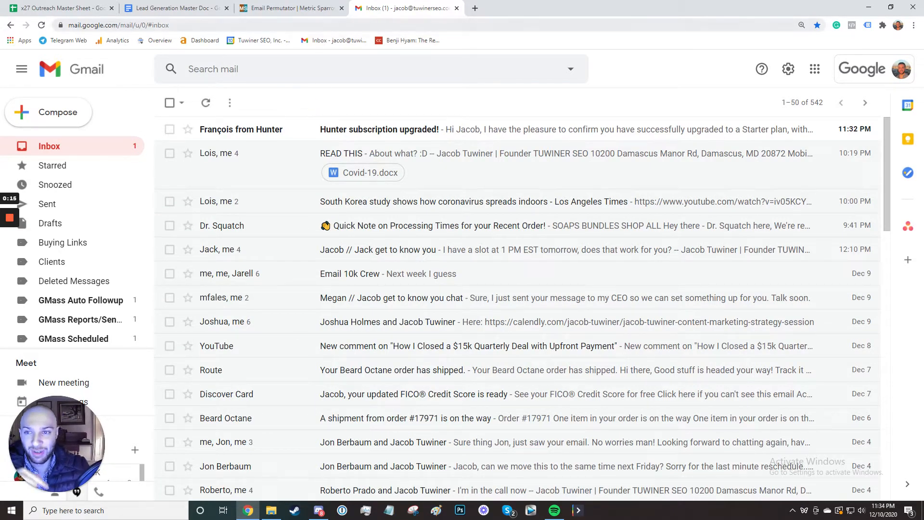
Glance at the Email Permutator, then move from Gmail to the x27 Outreach Master Sheet.
click(303, 8)
click(394, 5)
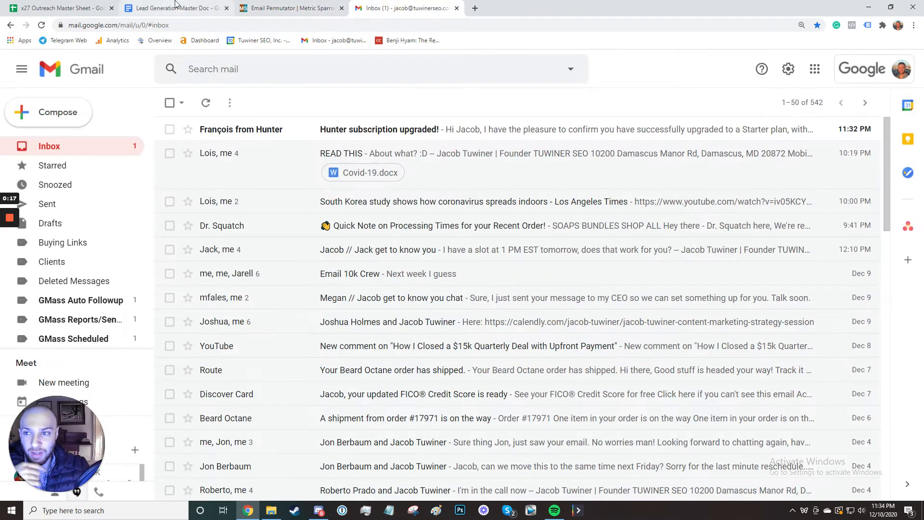
click(63, 7)
click(288, 137)
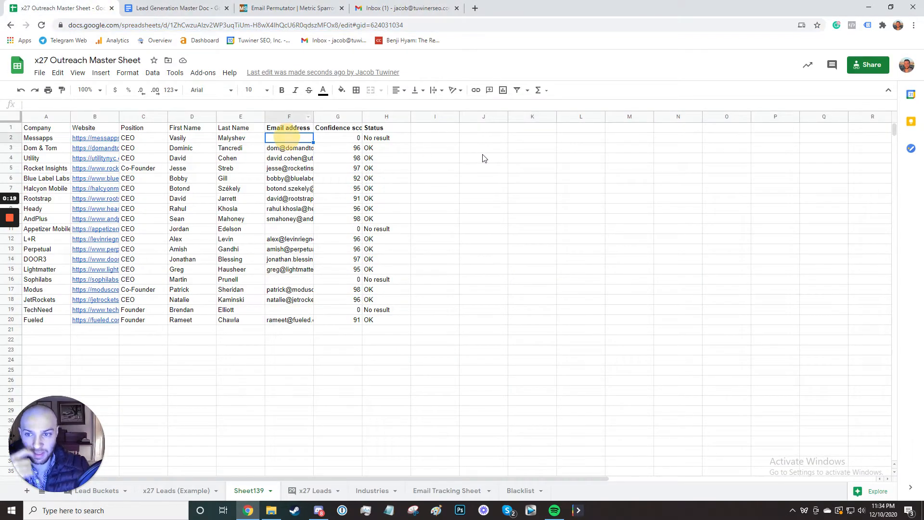
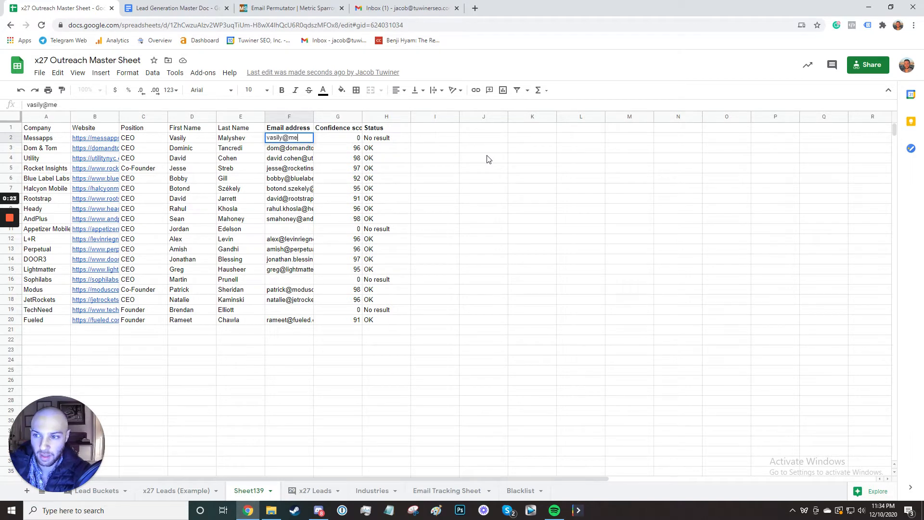
key(Return)
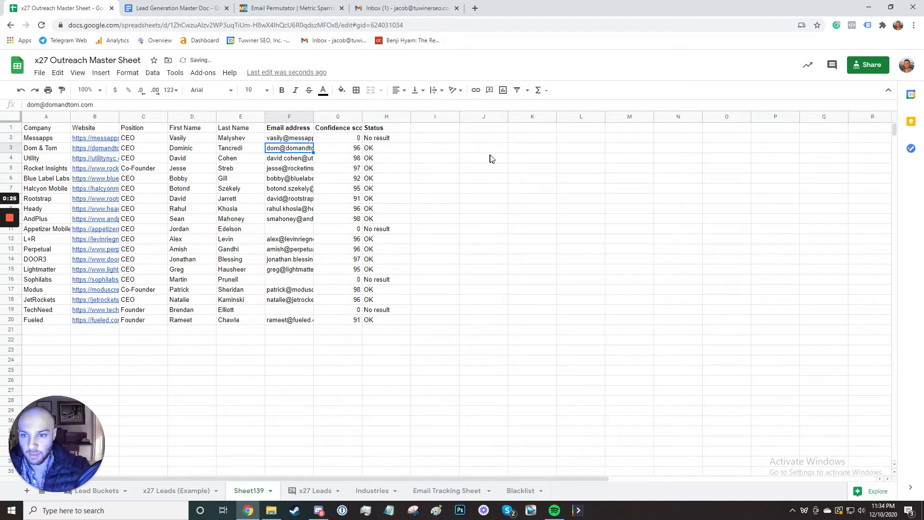
drag(312, 119, 363, 118)
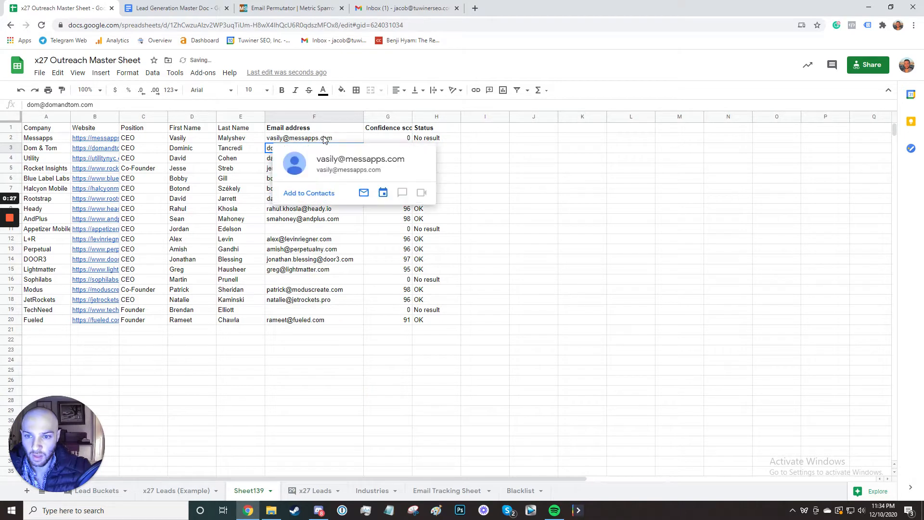
click(324, 138)
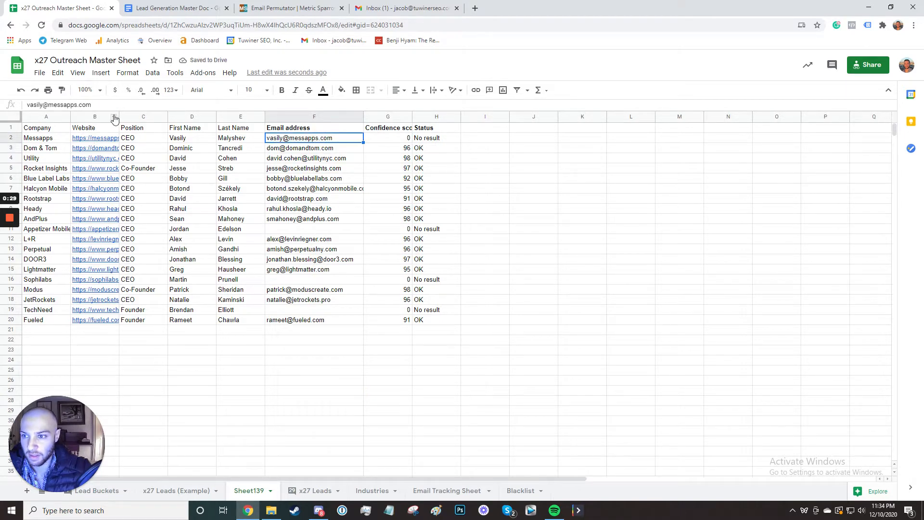
drag(118, 116, 197, 118)
key(Delete)
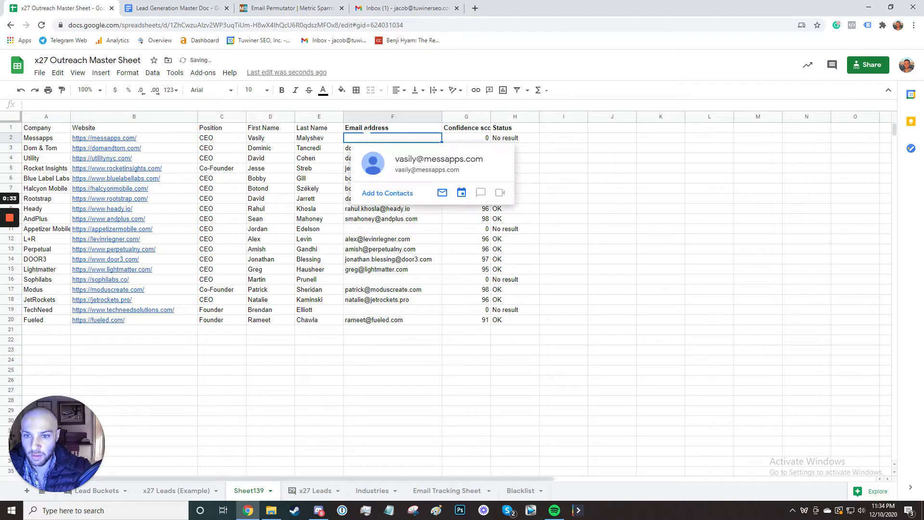
Paste the D2 first name into the Email Permutator and copy the E2 last name.
click(277, 139)
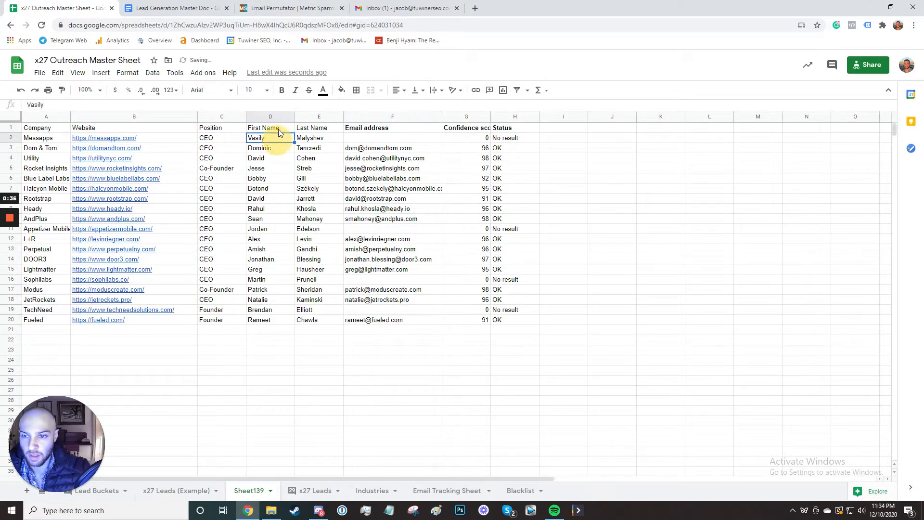
click(288, 8)
click(395, 263)
text(Vasily)
click(97, 8)
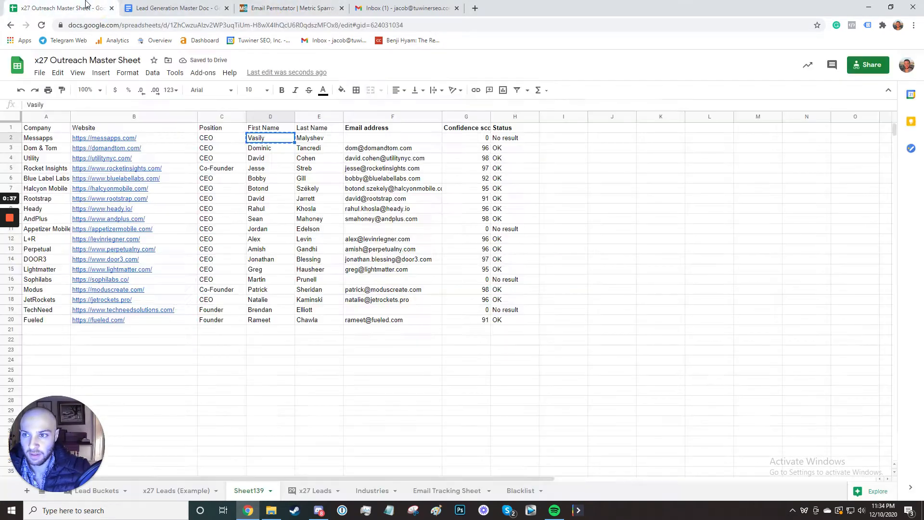
click(313, 138)
key(ctrl+c)
Paste the last name into the permutator and copy the messapps.com domain from B2.
click(288, 8)
click(510, 263)
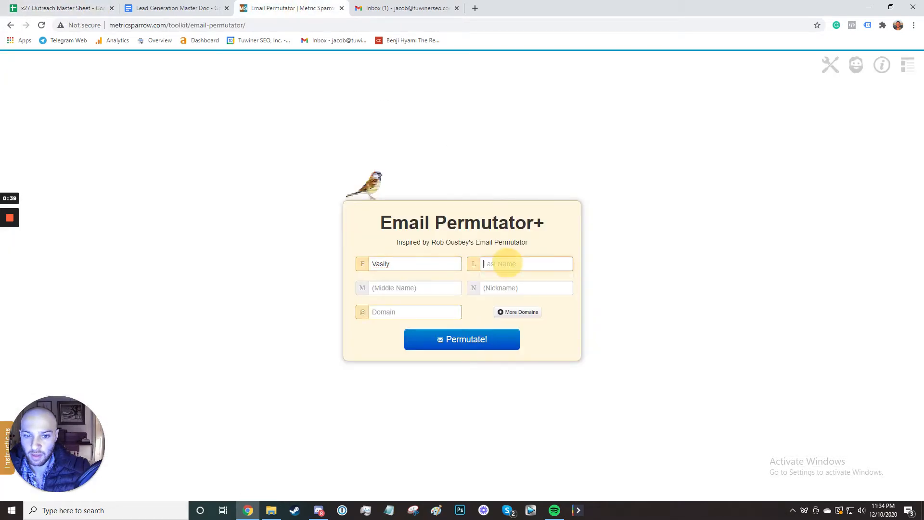
key(ctrl+v)
click(68, 7)
click(133, 138)
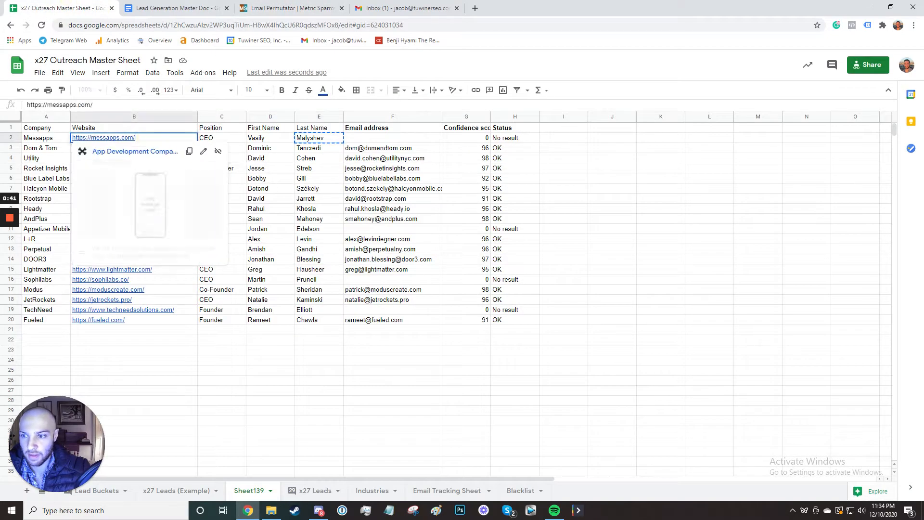
drag(135, 138, 91, 138)
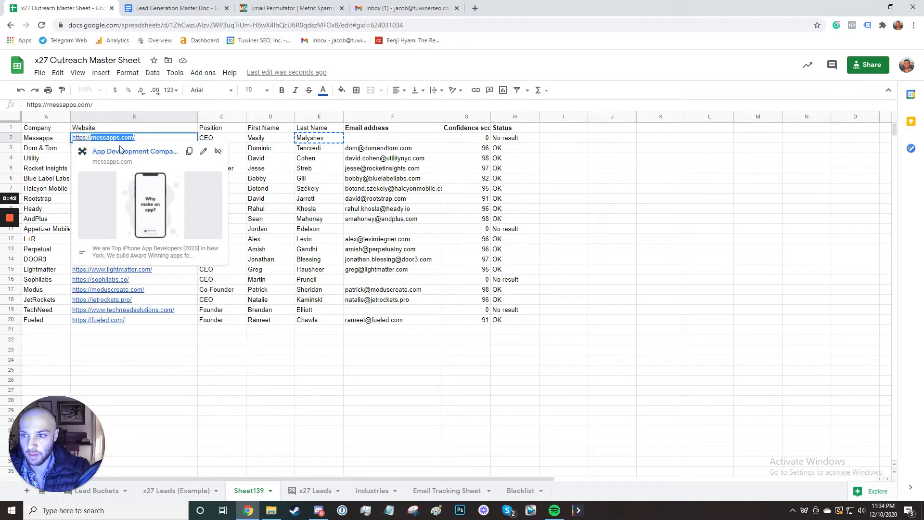
key(ctrl+c)
Generate the 34 messapps.com permutations and start a new Gmail message.
click(288, 8)
click(394, 311)
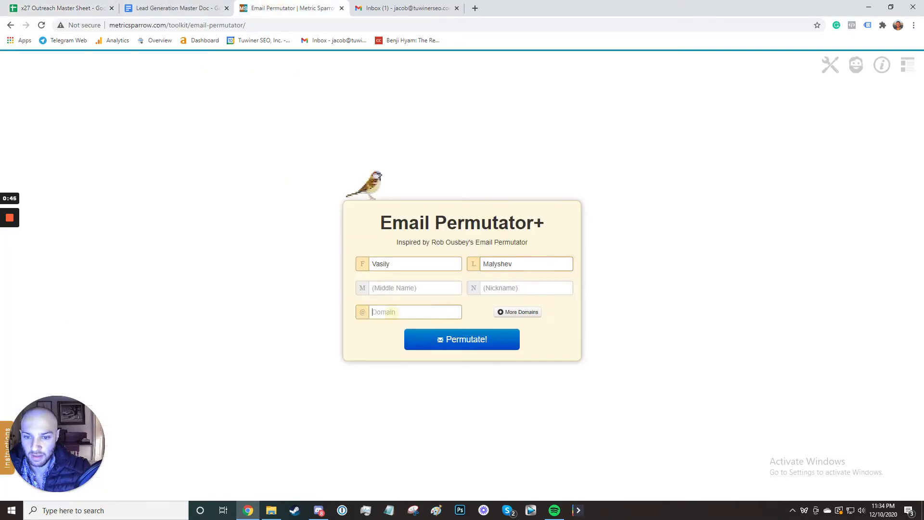
key(ctrl+v)
click(461, 334)
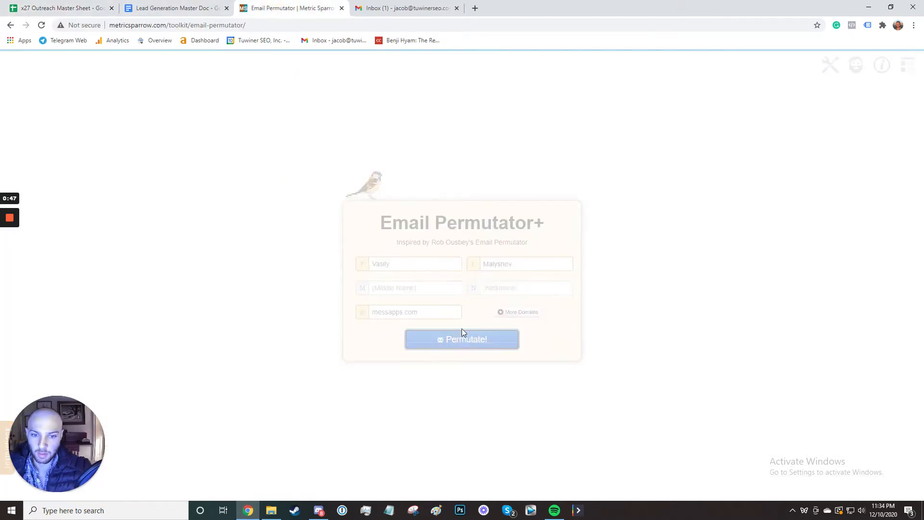
scroll(463, 269, down, 5)
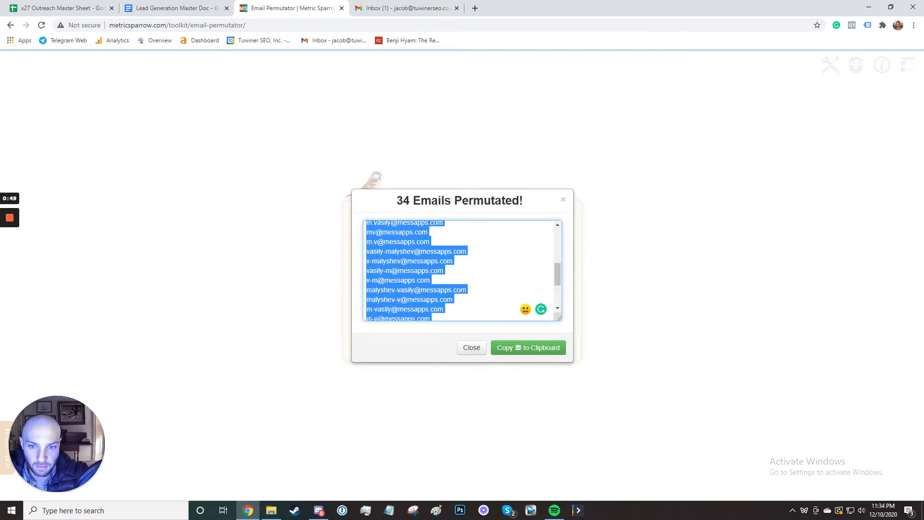
scroll(463, 269, up, 5)
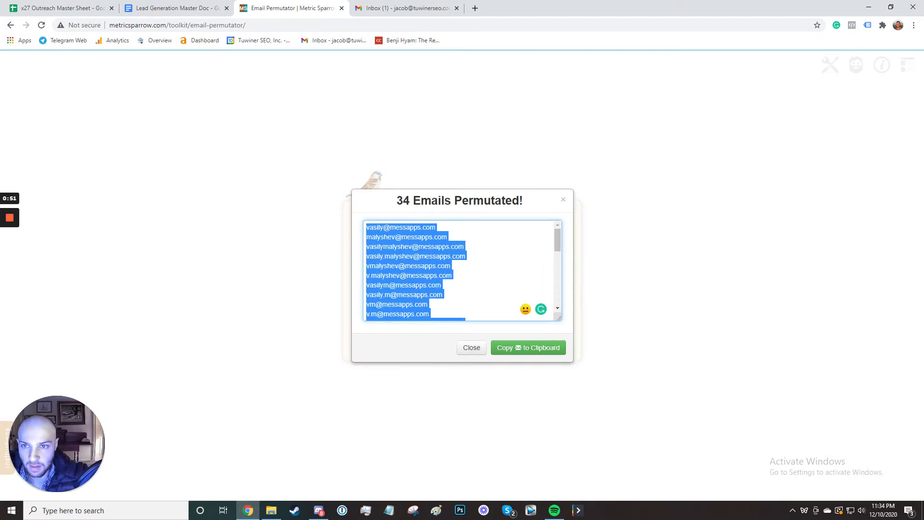
click(407, 8)
click(57, 112)
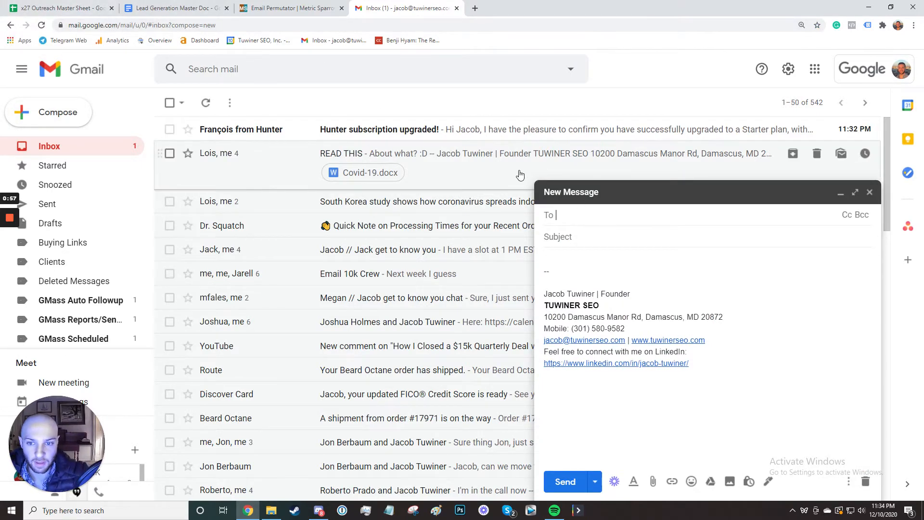
triple_click(601, 308)
key(BackSpace)
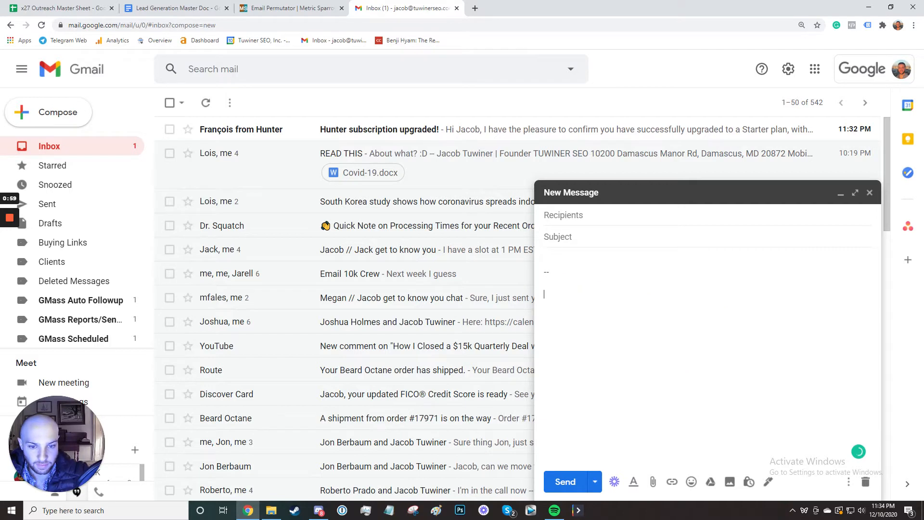
click(567, 214)
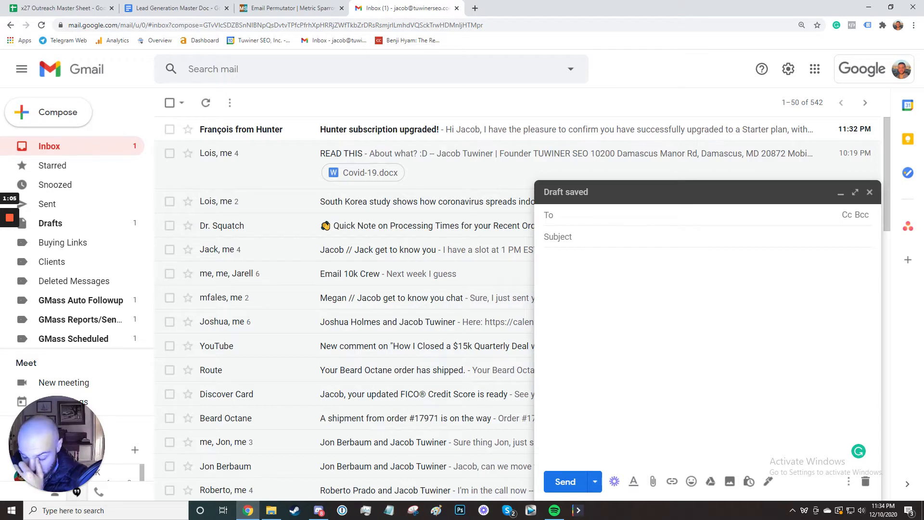
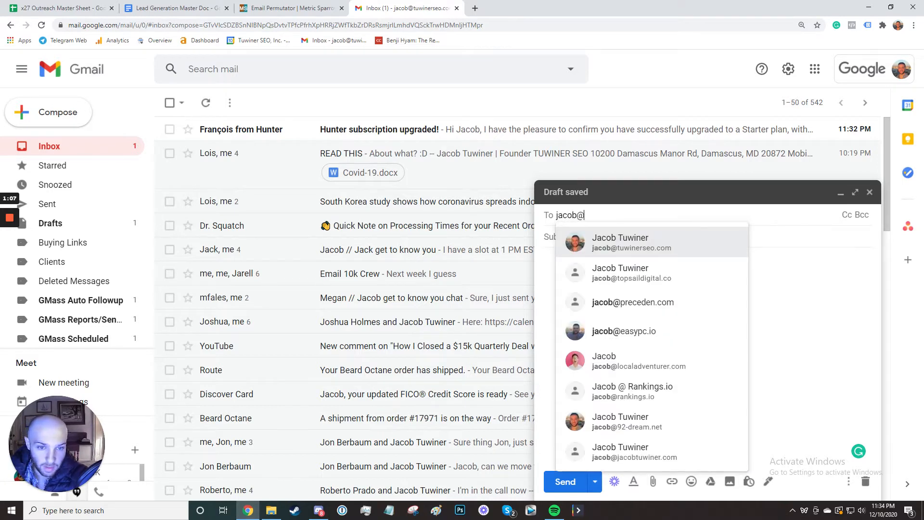
key(Return)
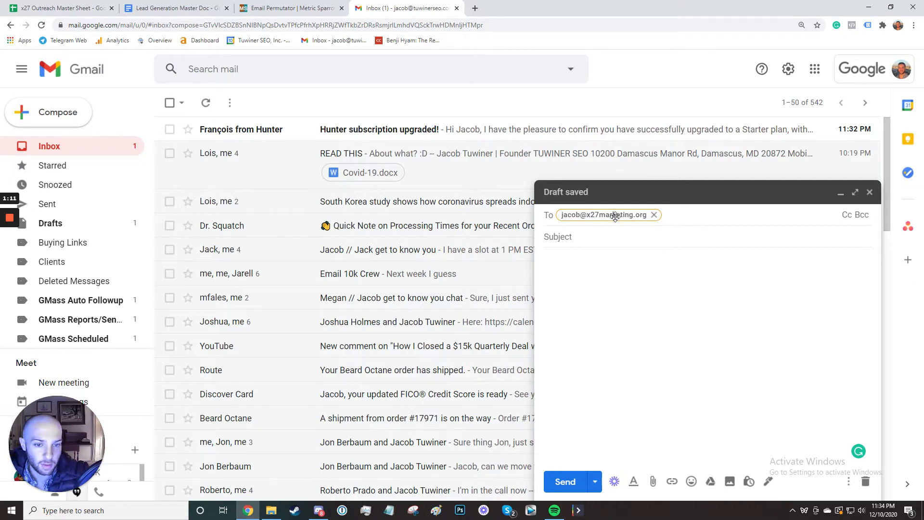
mouse_move(615, 217)
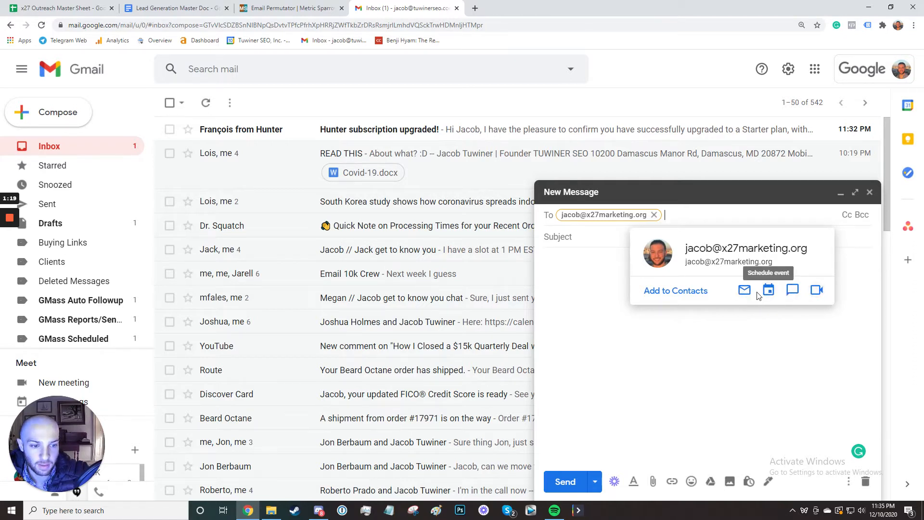
double_click(593, 215)
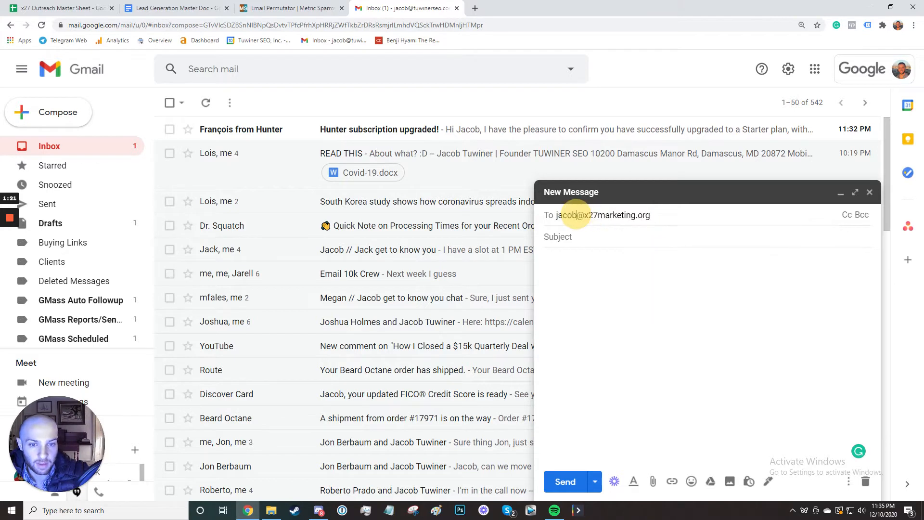
key(Return)
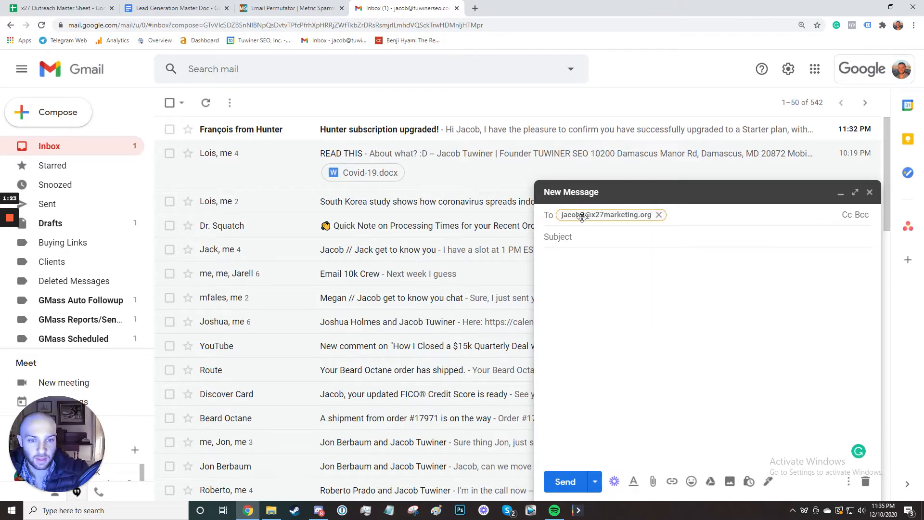
mouse_move(605, 215)
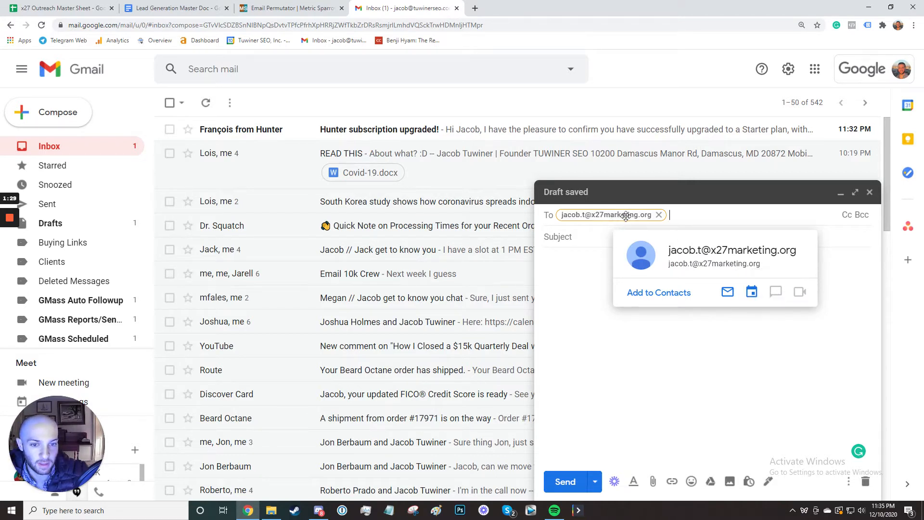
click(658, 215)
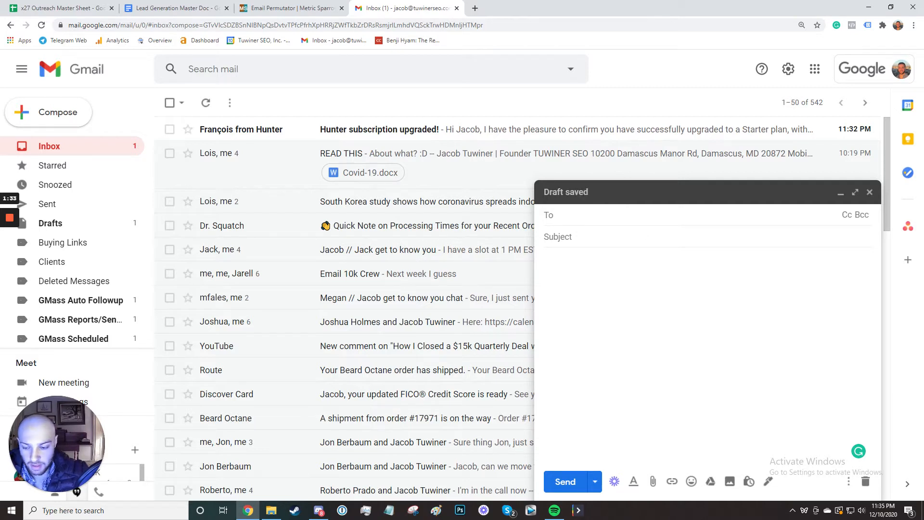
text(jacob)
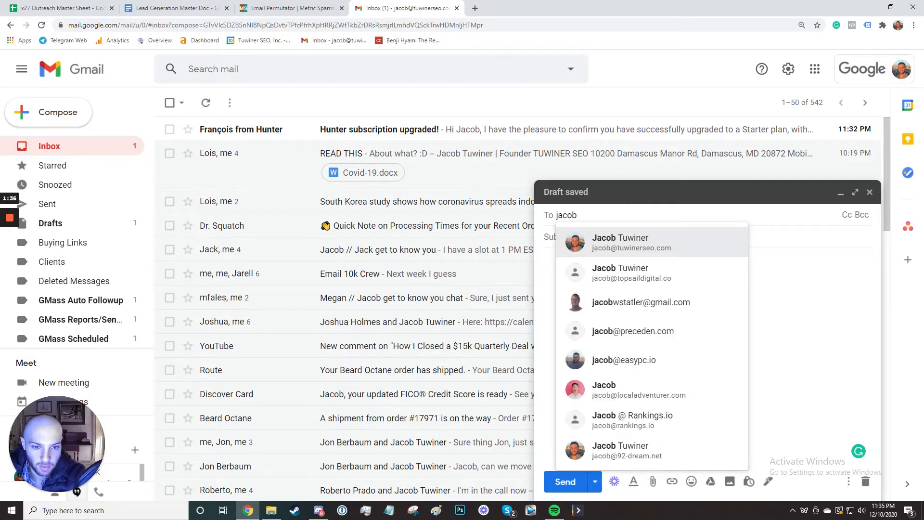
key(Down)
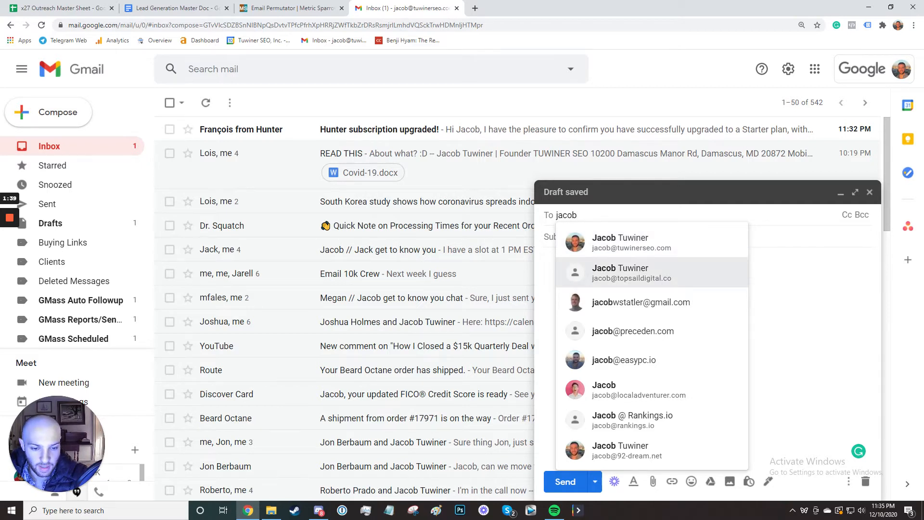
key(Down)
key(Down)
key(Down)
key(Down)
key(Down)
key(Return)
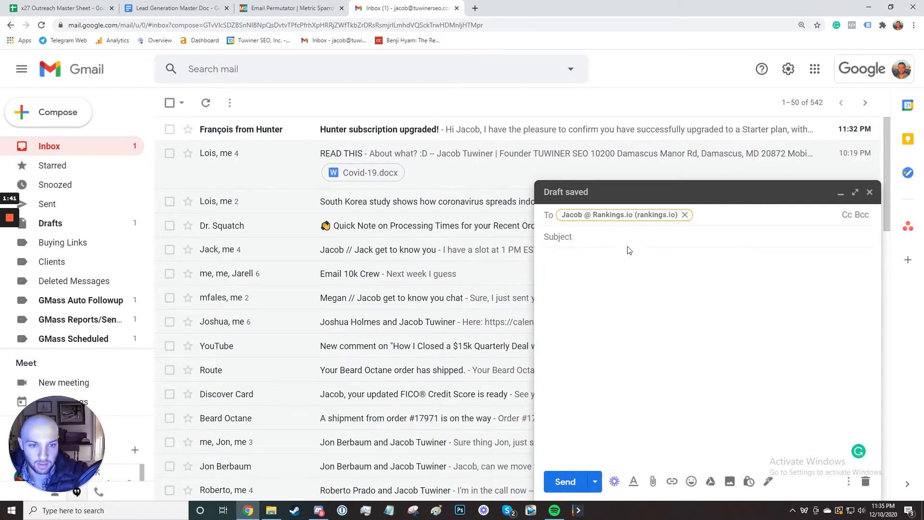
mouse_move(649, 217)
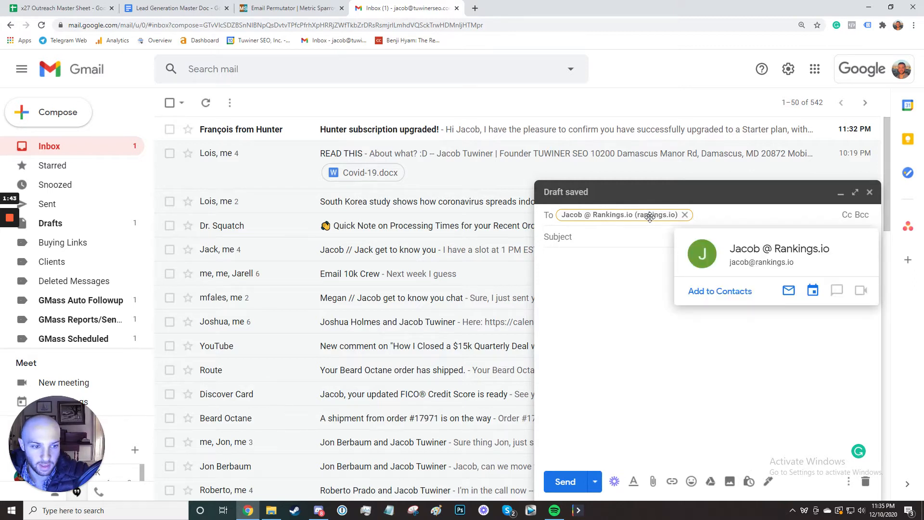
click(684, 215)
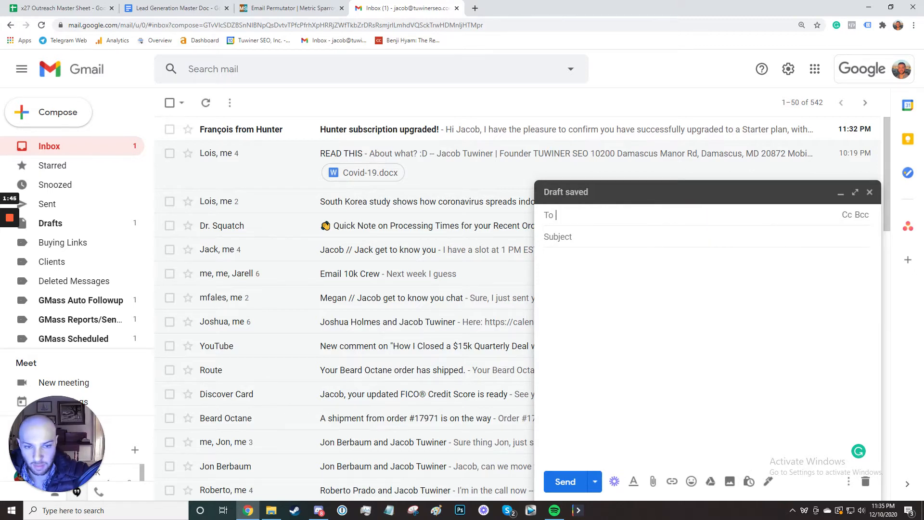
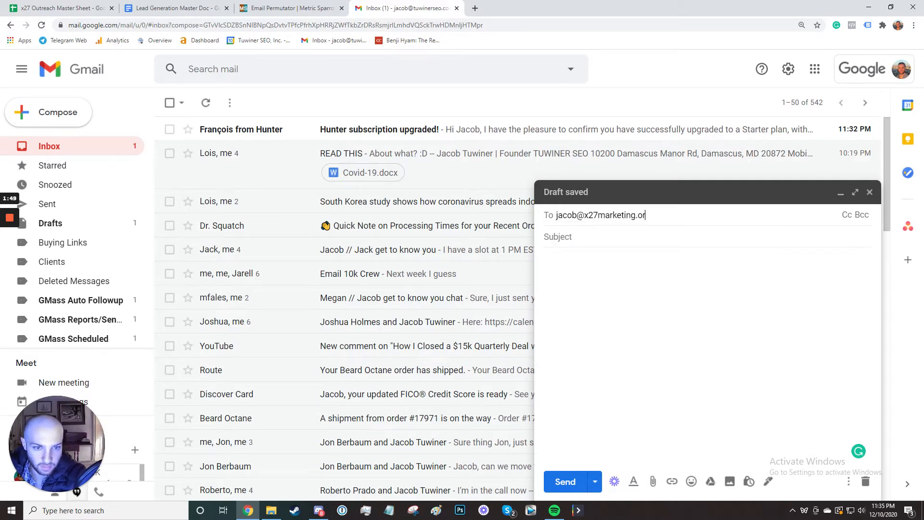
key(Return)
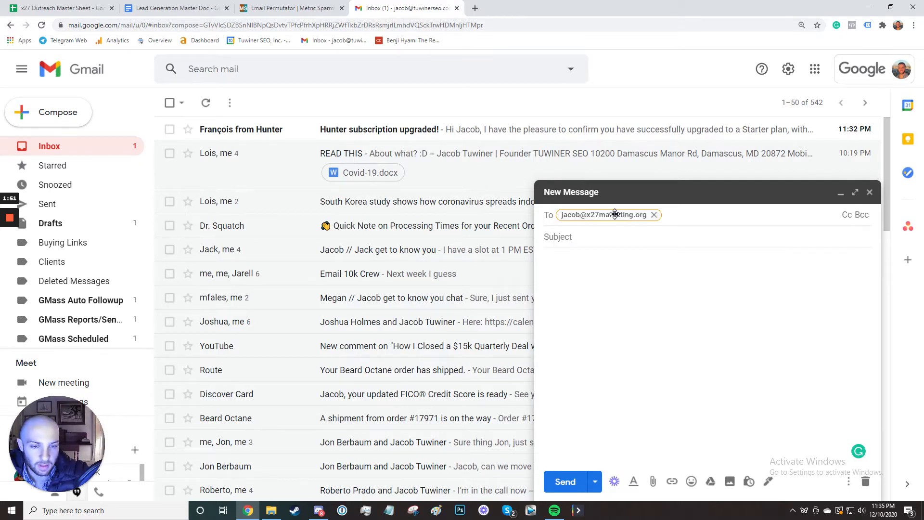
mouse_move(615, 214)
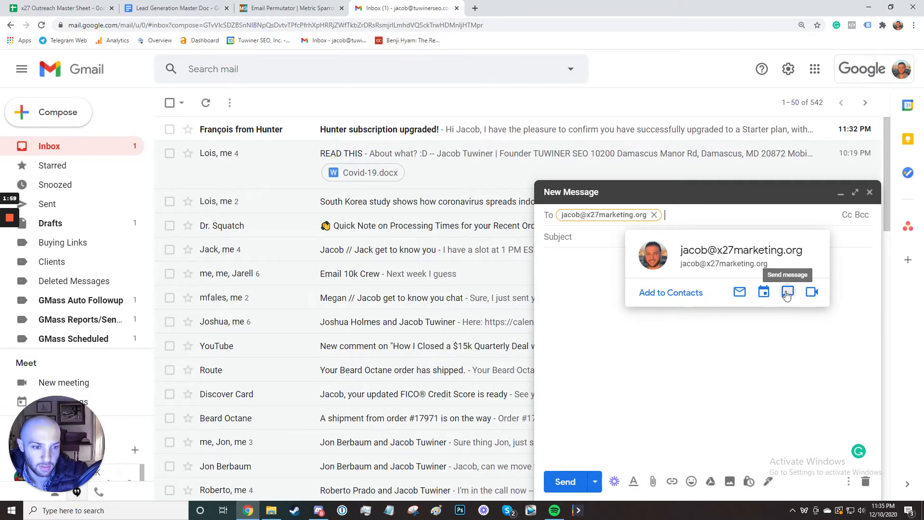
double_click(599, 215)
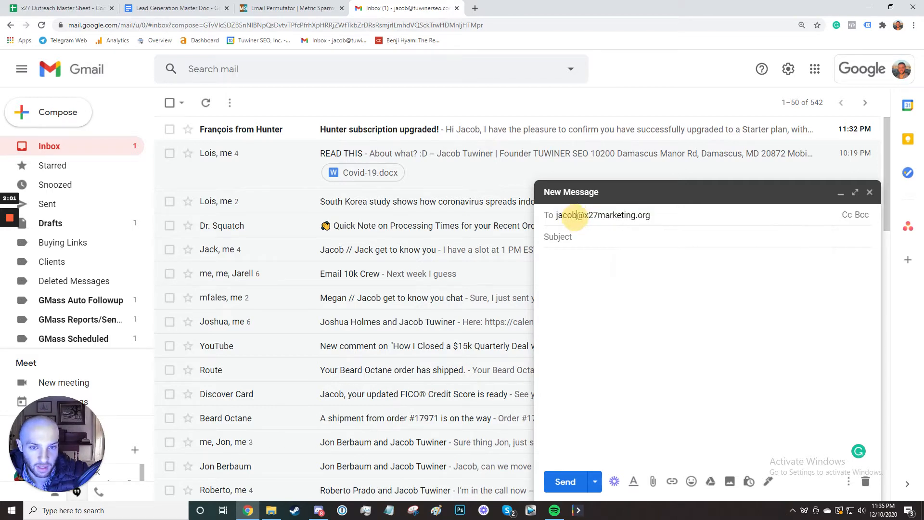
text(.)
key(Return)
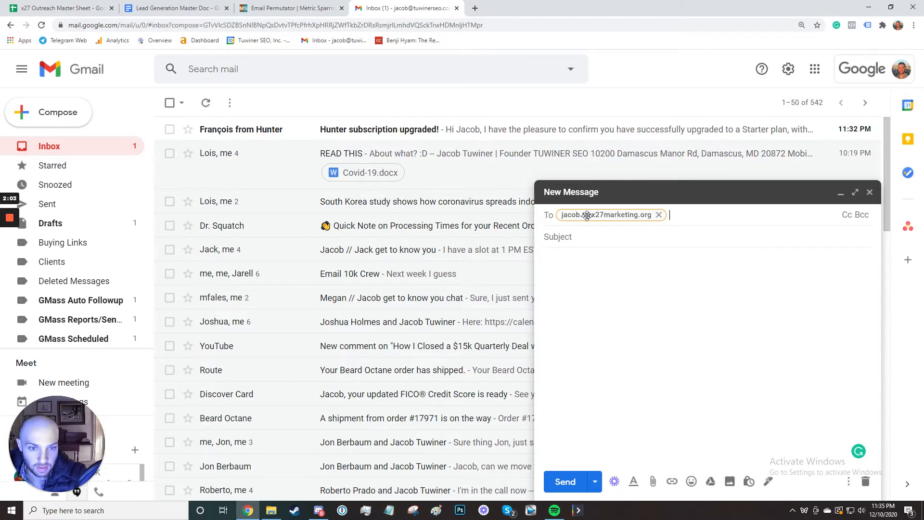
mouse_move(603, 211)
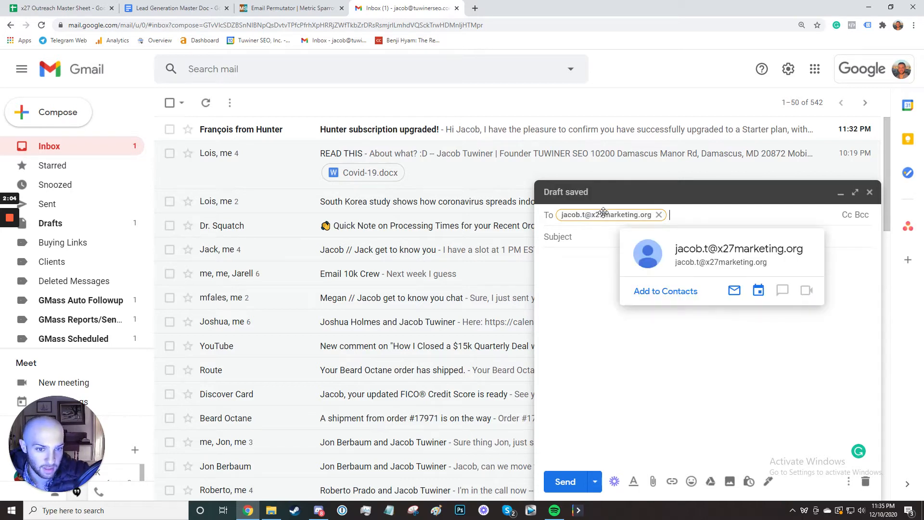
click(658, 215)
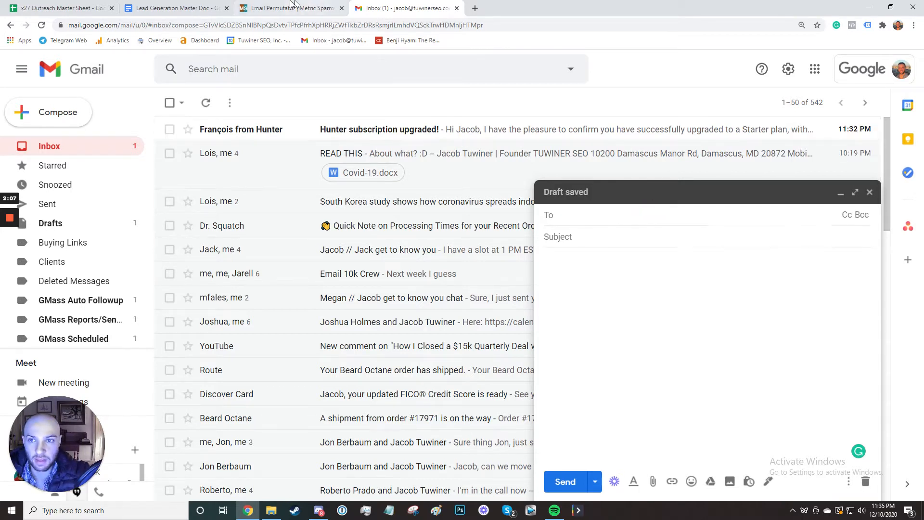
Regenerate the messapps.com address permutations and return to the draft's recipient field.
click(292, 8)
click(470, 140)
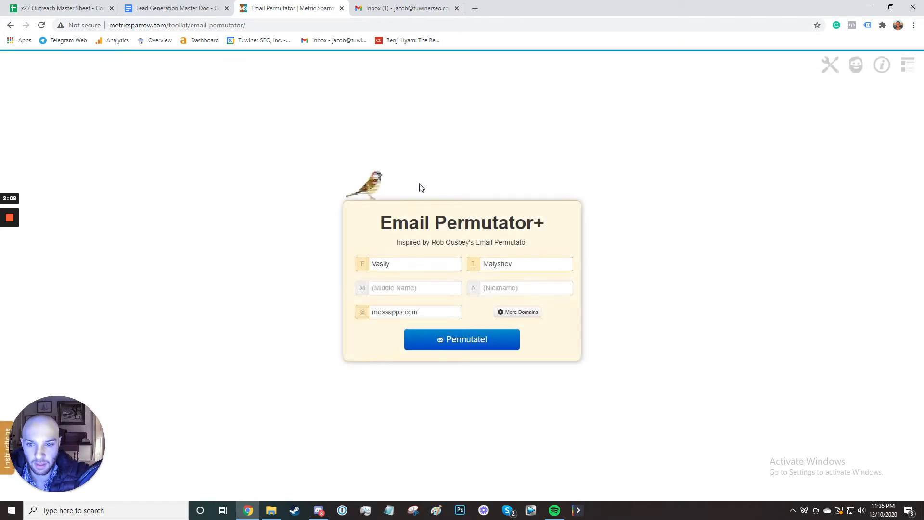
click(479, 348)
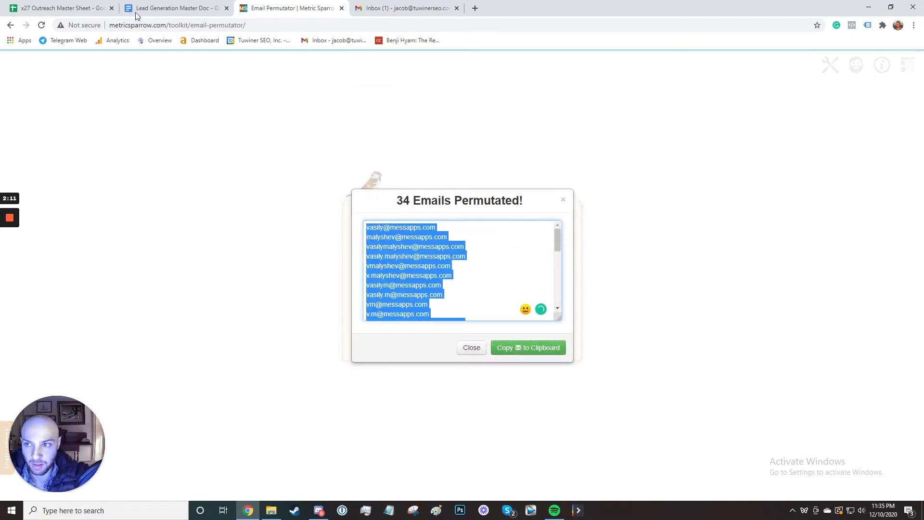
click(376, 8)
click(569, 216)
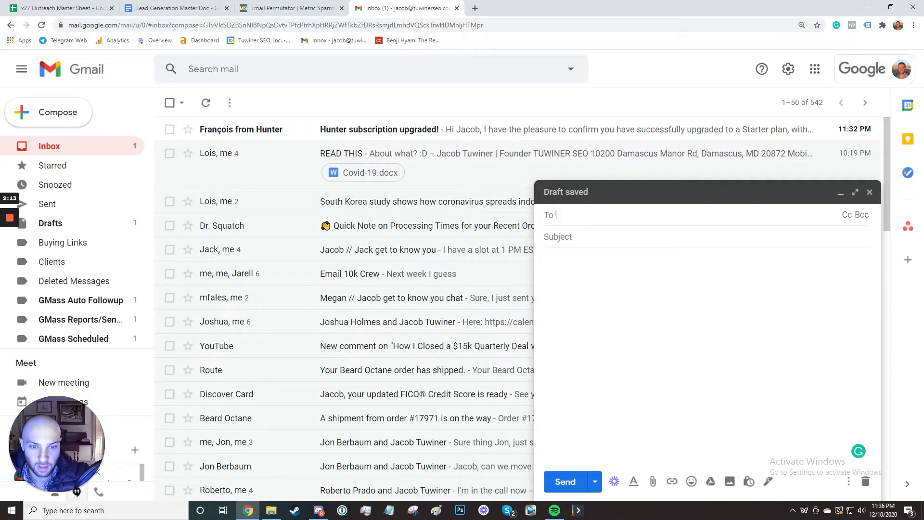
key(ctrl+v)
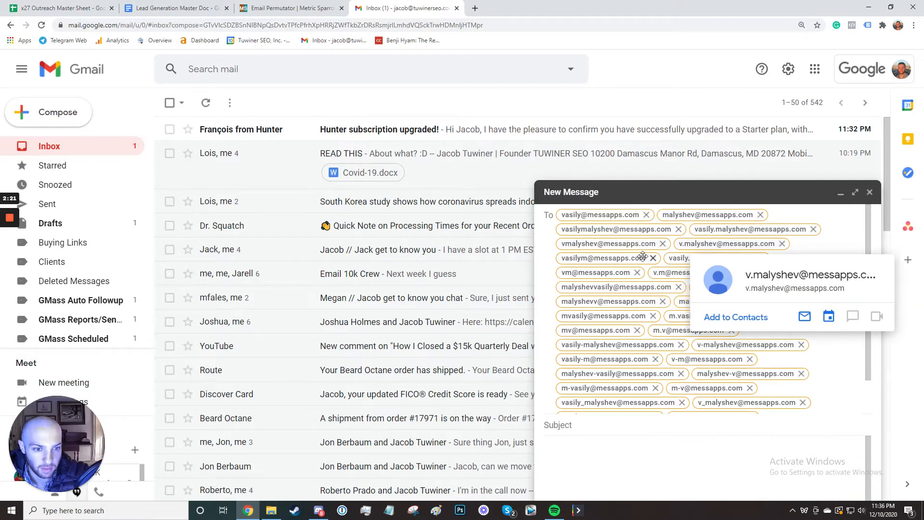
mouse_move(621, 273)
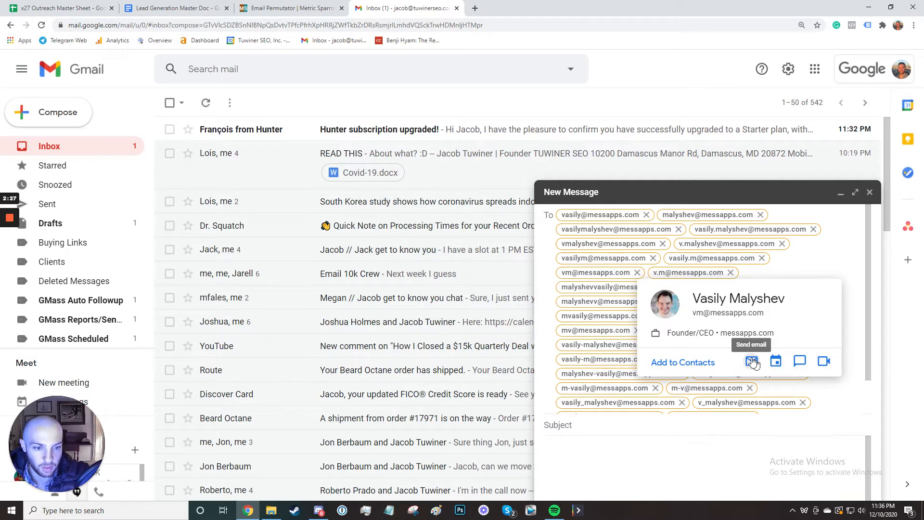
double_click(605, 273)
key(ctrl+c)
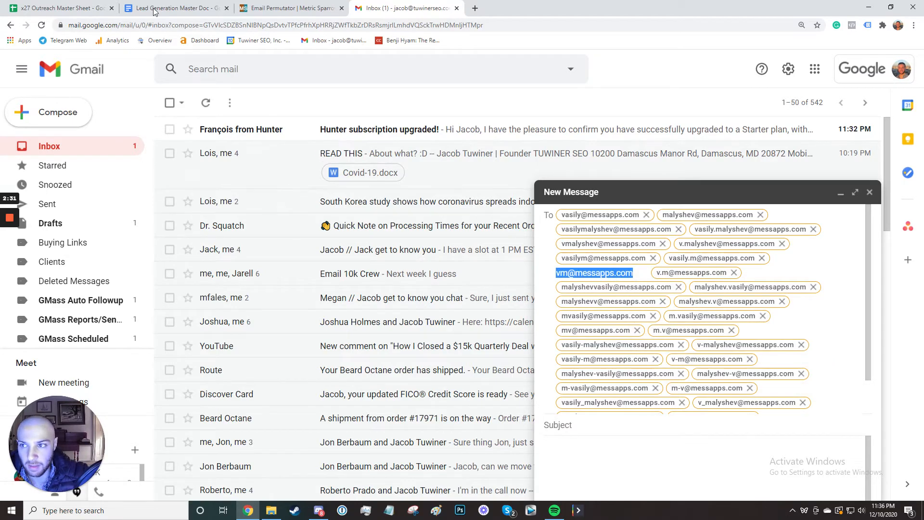
click(77, 8)
click(356, 139)
key(ctrl+v)
click(471, 141)
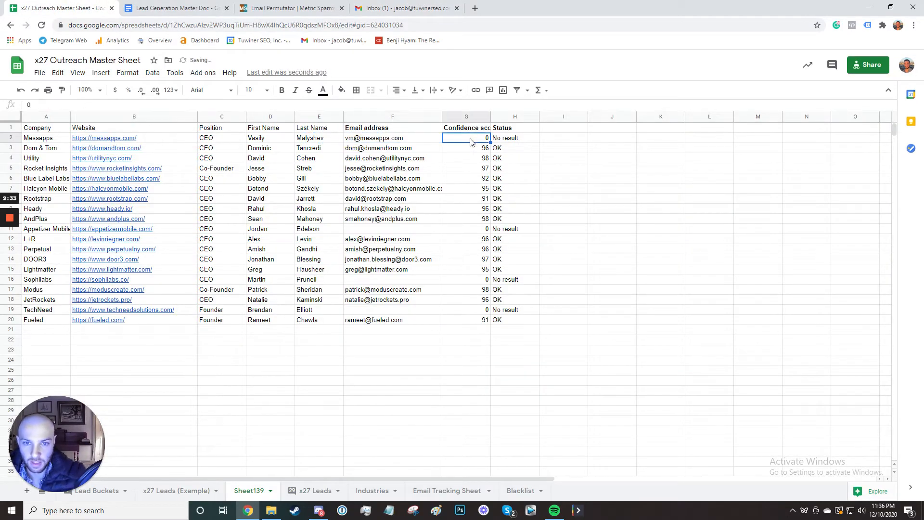
text(100)
key(Return)
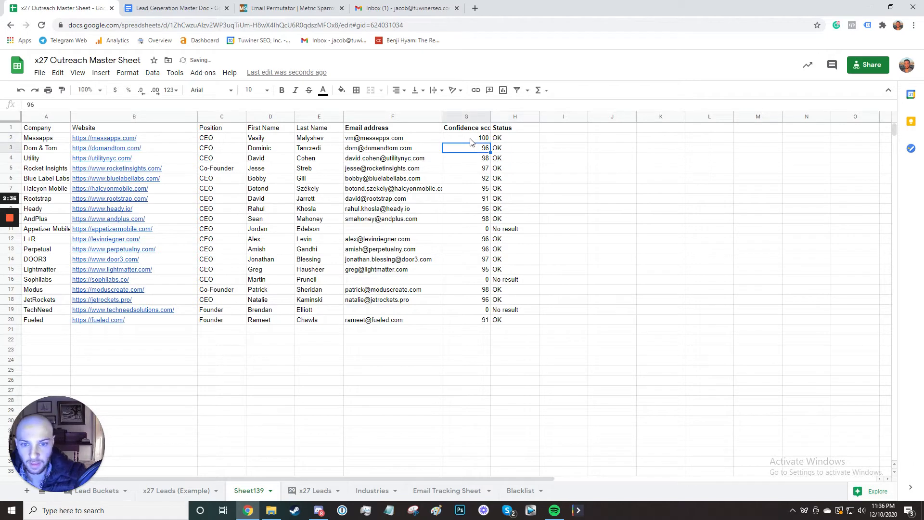
click(365, 232)
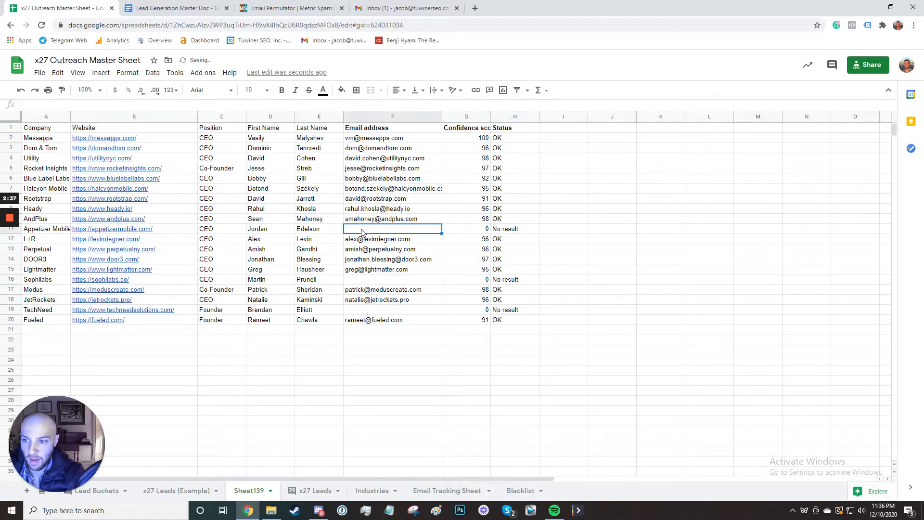
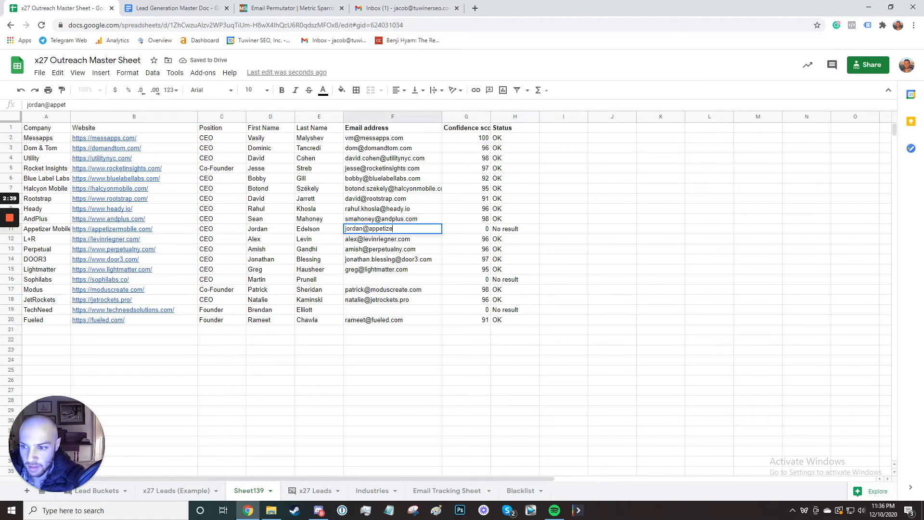
key(Return)
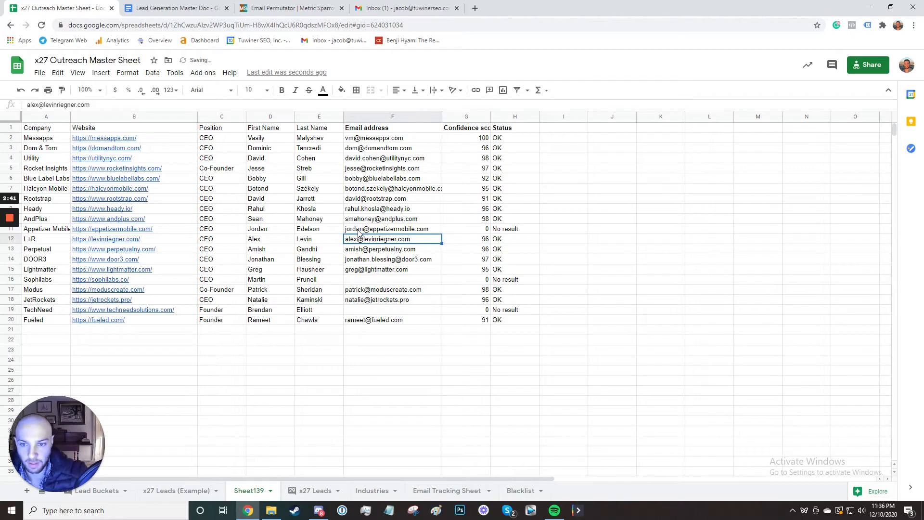
click(376, 232)
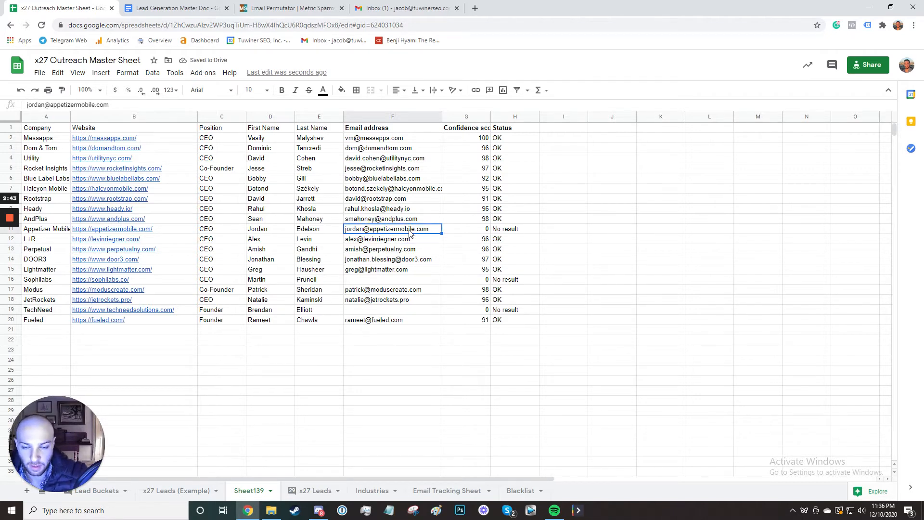
mouse_move(417, 234)
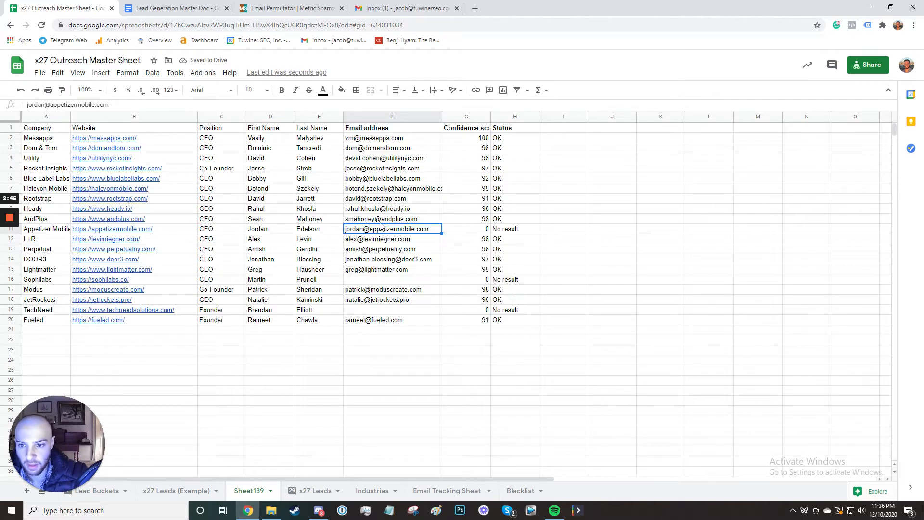
key(Delete)
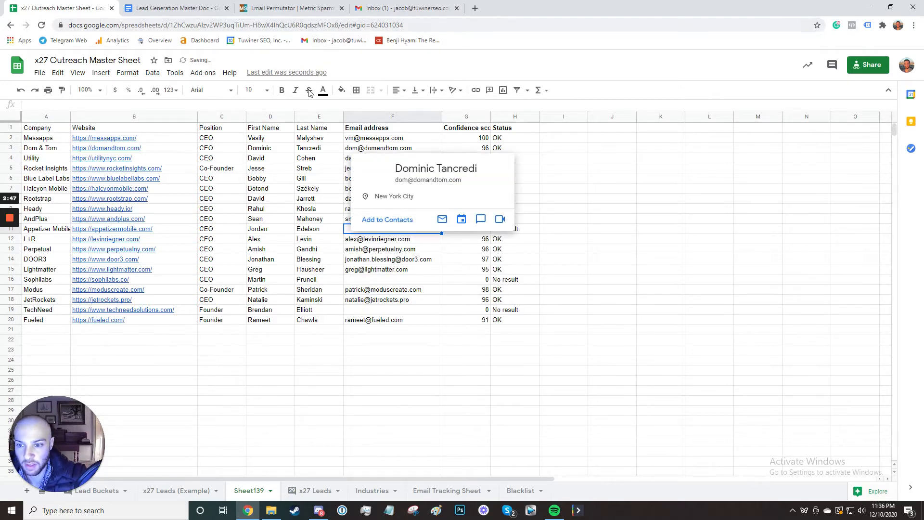
click(290, 8)
click(410, 162)
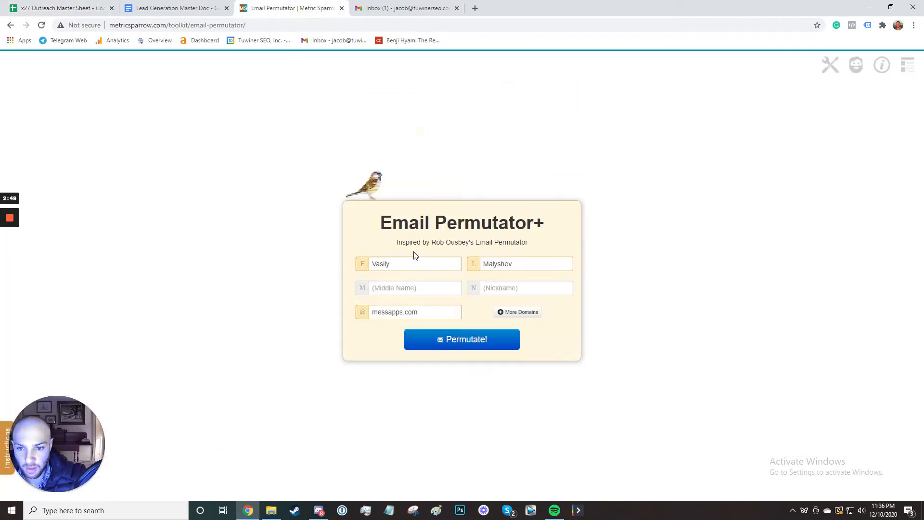
double_click(385, 264)
text(Jordan)
key(Tab)
text(E)
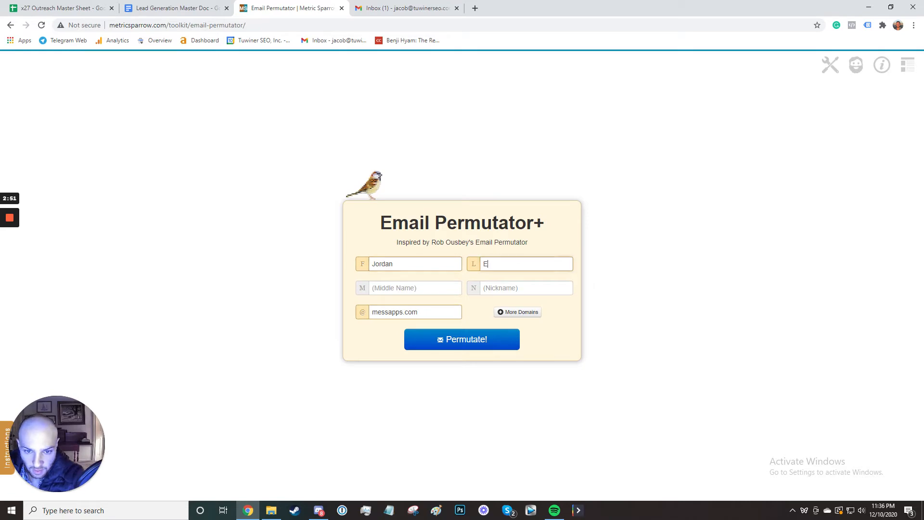
double_click(396, 312)
Take appetizermobile.com from B11 as the domain and generate Jordan's permutations.
click(82, 6)
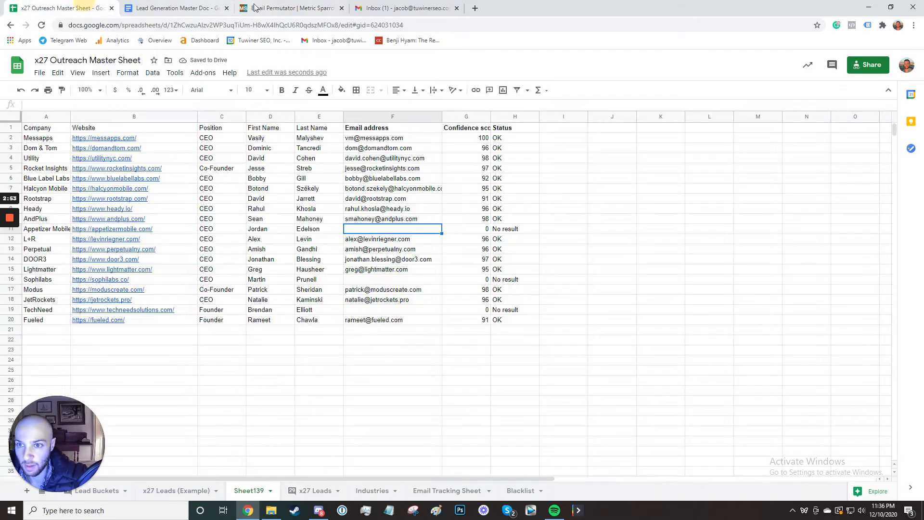
double_click(161, 229)
drag(148, 228, 92, 230)
key(ctrl+c)
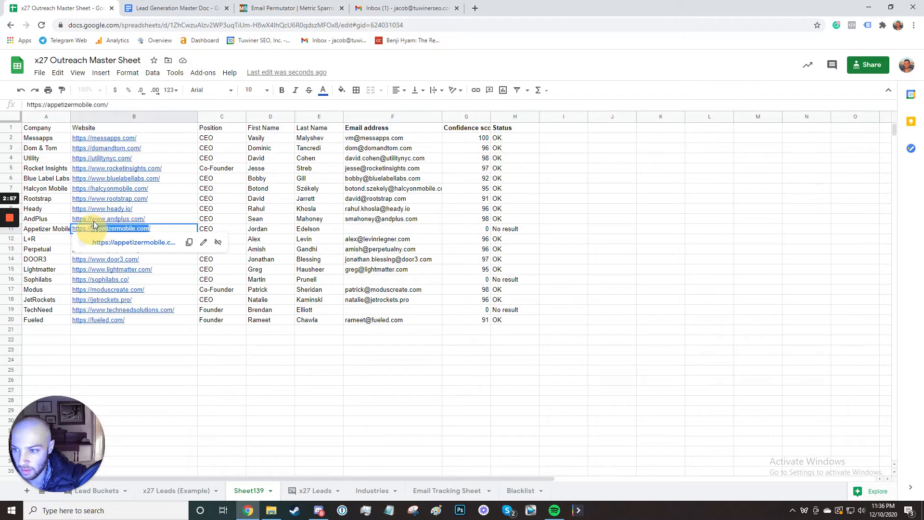
click(289, 8)
key(ctrl+v)
click(429, 337)
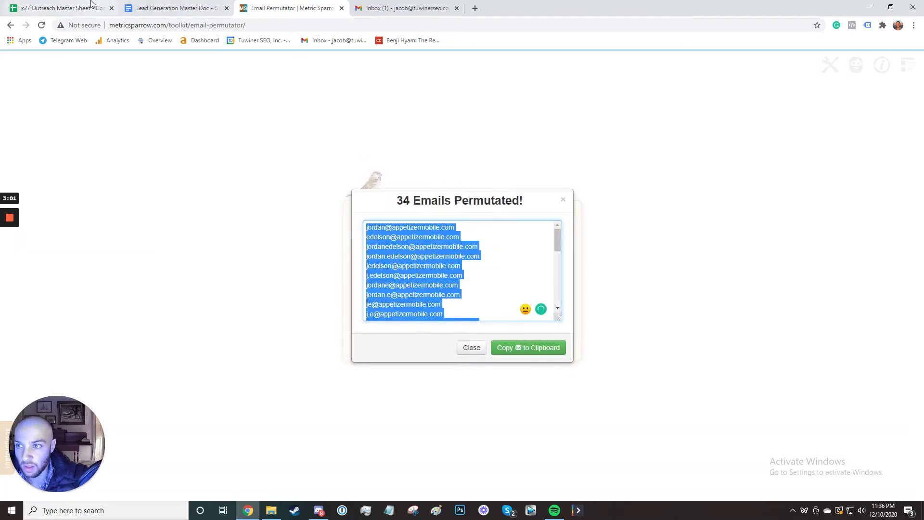
click(407, 11)
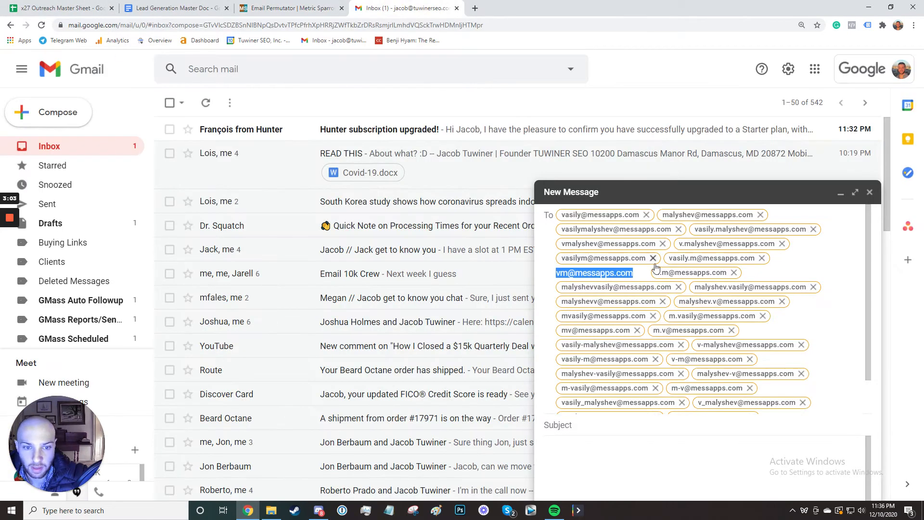
Replace the draft's recipients with the Appetizer Mobile guesses and check their contact cards.
click(813, 278)
scroll(813, 278, up, 1)
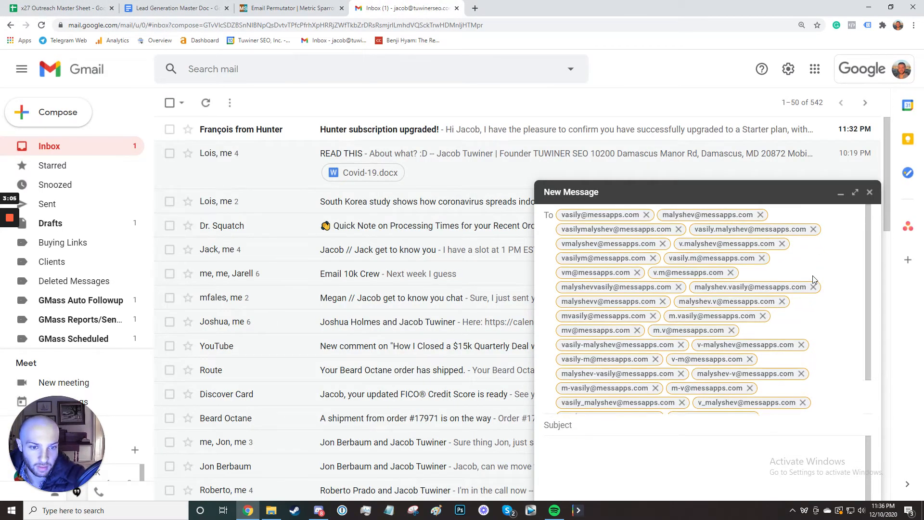
click(812, 278)
key(ctrl+a)
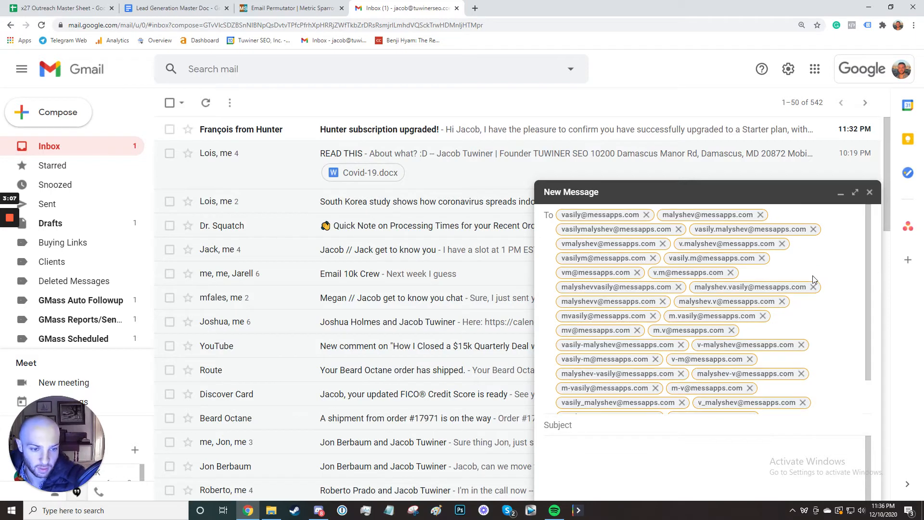
key(BackSpace)
key(ctrl+v)
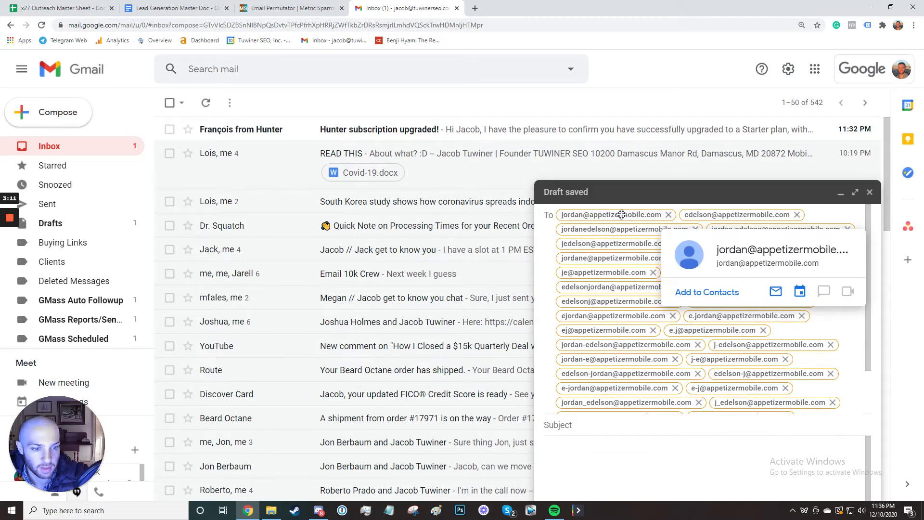
mouse_move(652, 228)
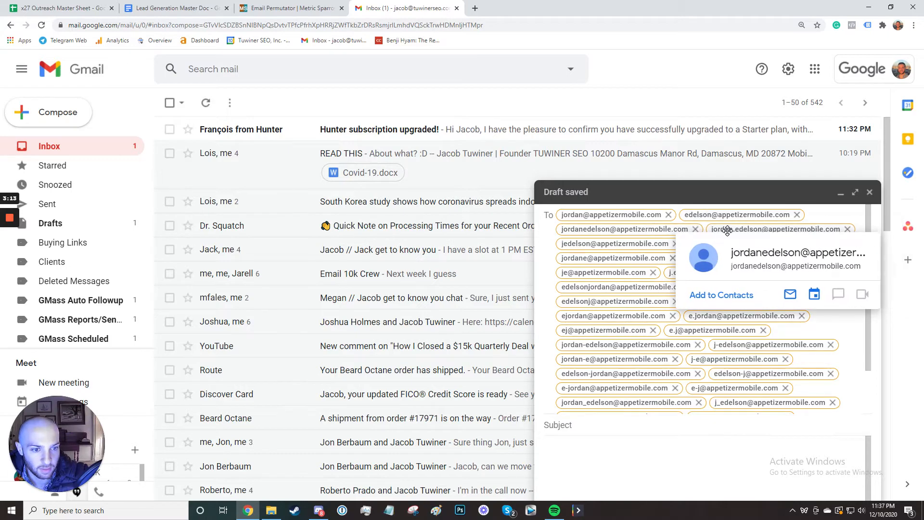
mouse_move(728, 231)
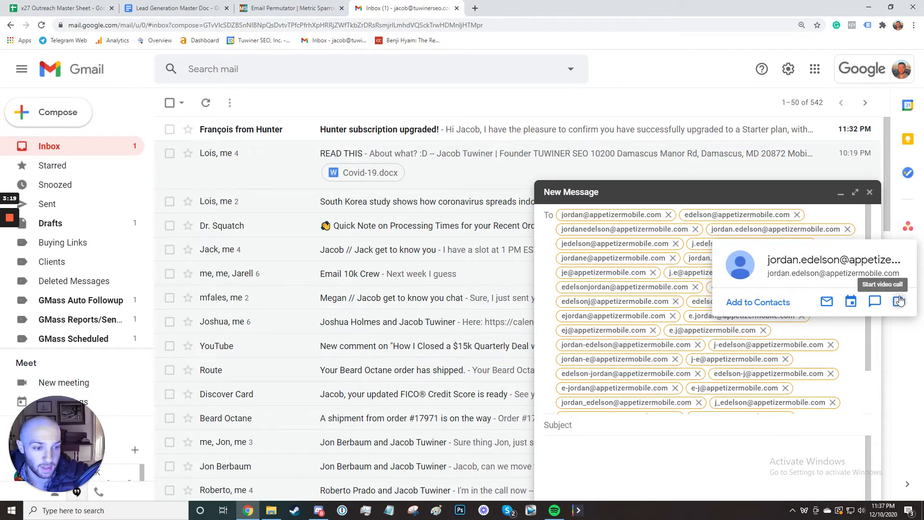
Copy the chosen Appetizer Mobile address into cell F11 of the Outreach sheet.
double_click(746, 231)
key(ctrl+c)
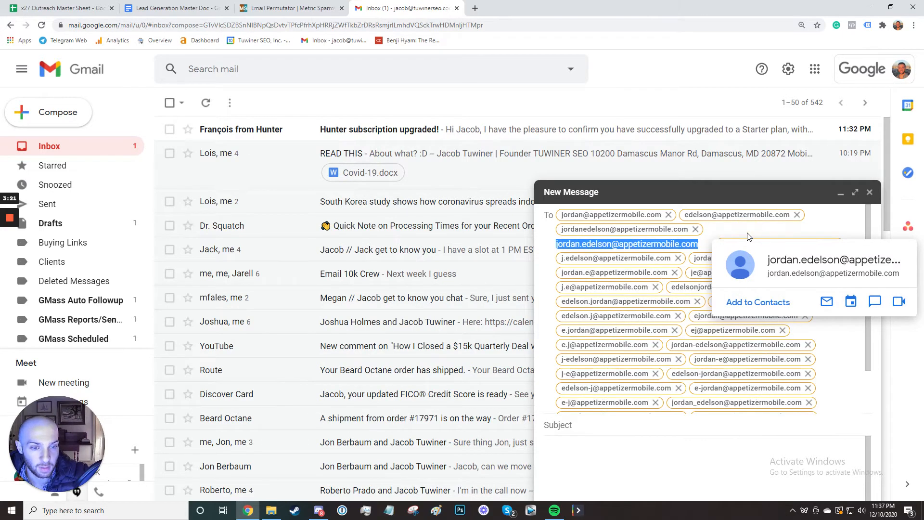
click(62, 7)
click(359, 229)
key(ctrl+v)
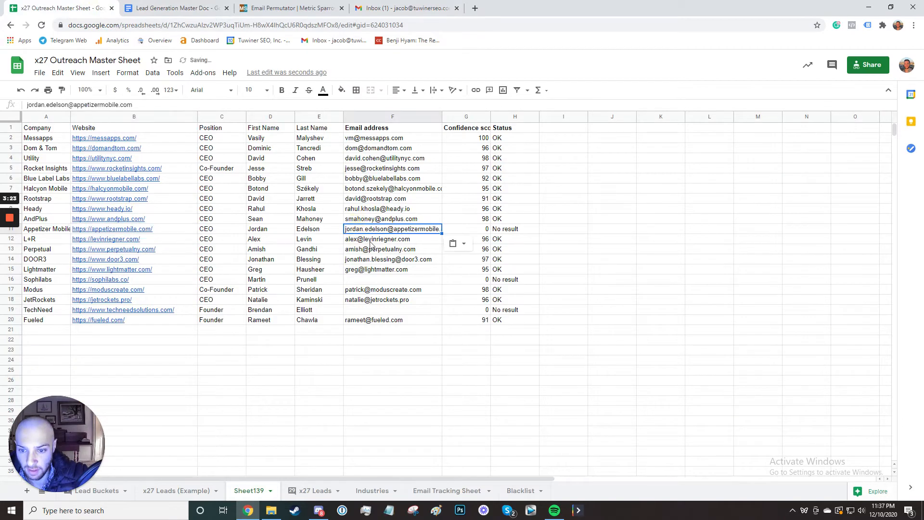
click(354, 281)
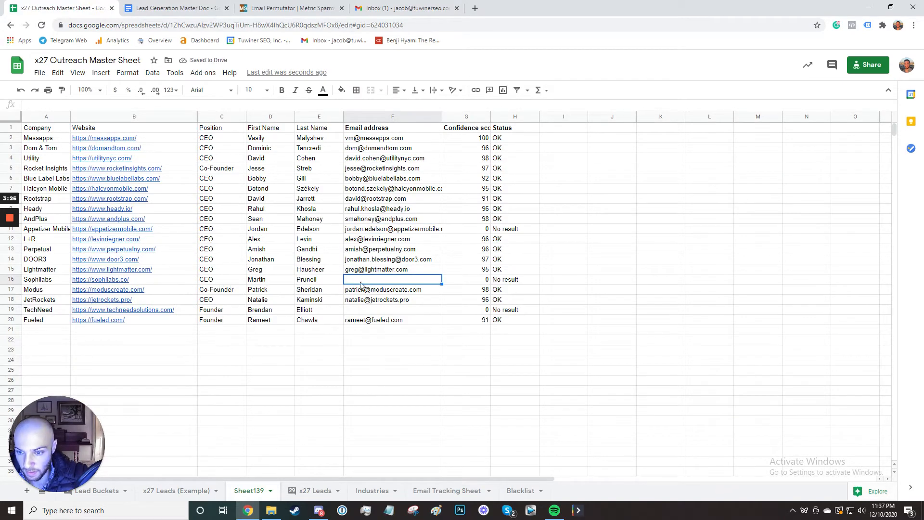
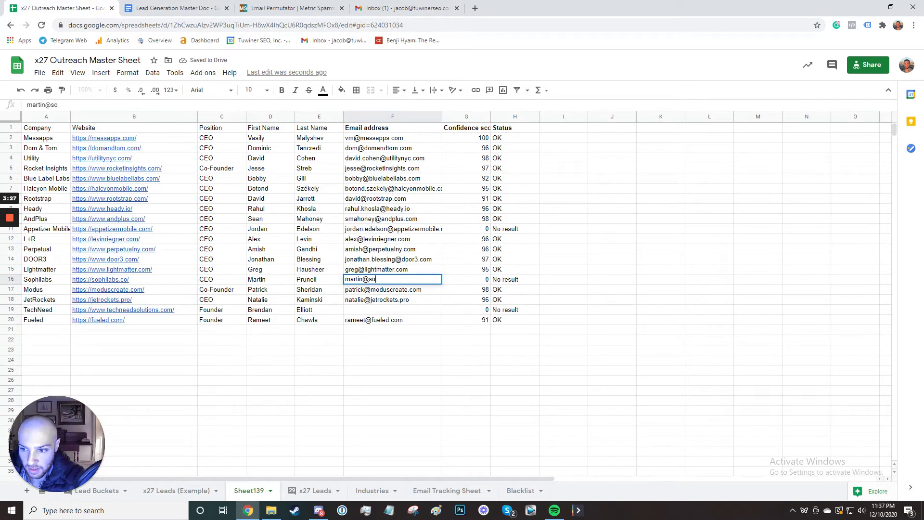
key(Return)
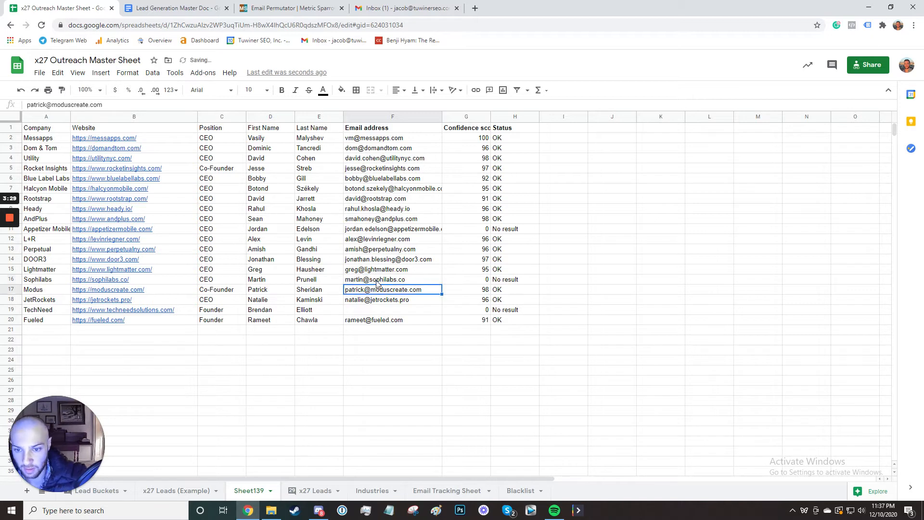
mouse_move(408, 281)
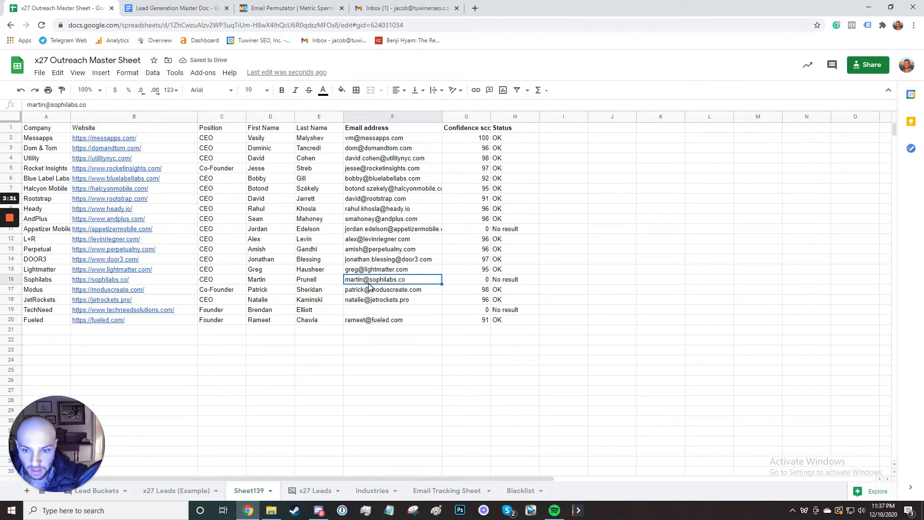
mouse_move(405, 283)
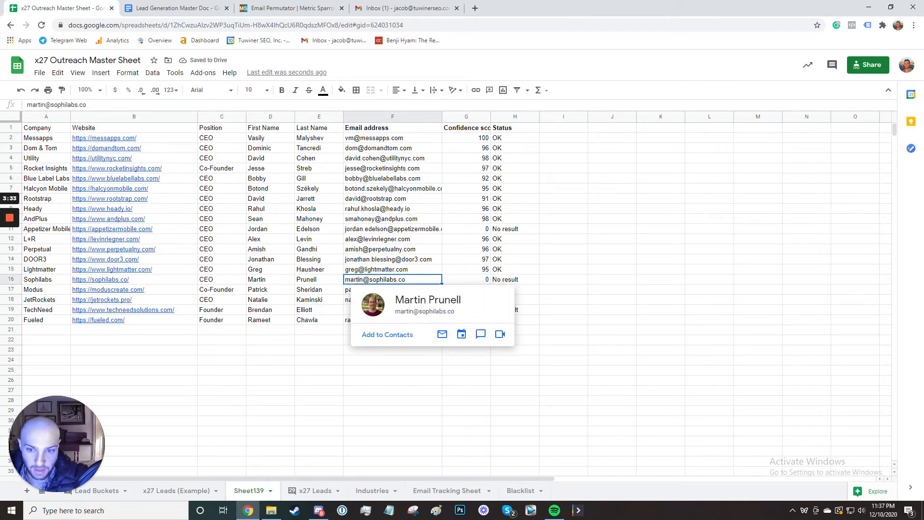
mouse_move(412, 241)
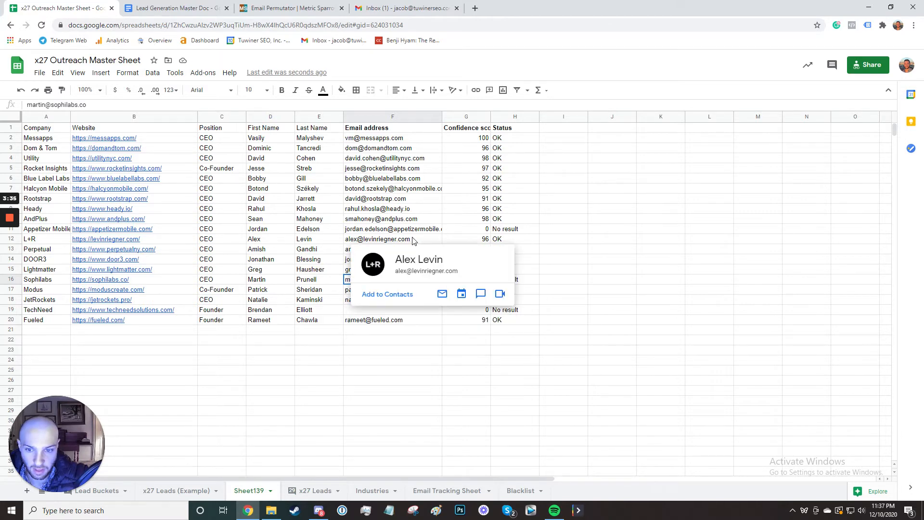
click(629, 313)
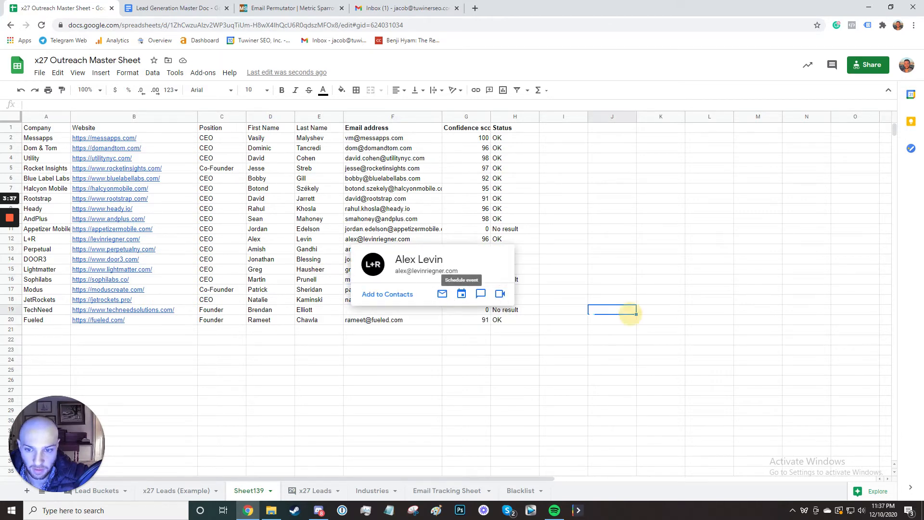
click(364, 379)
click(376, 281)
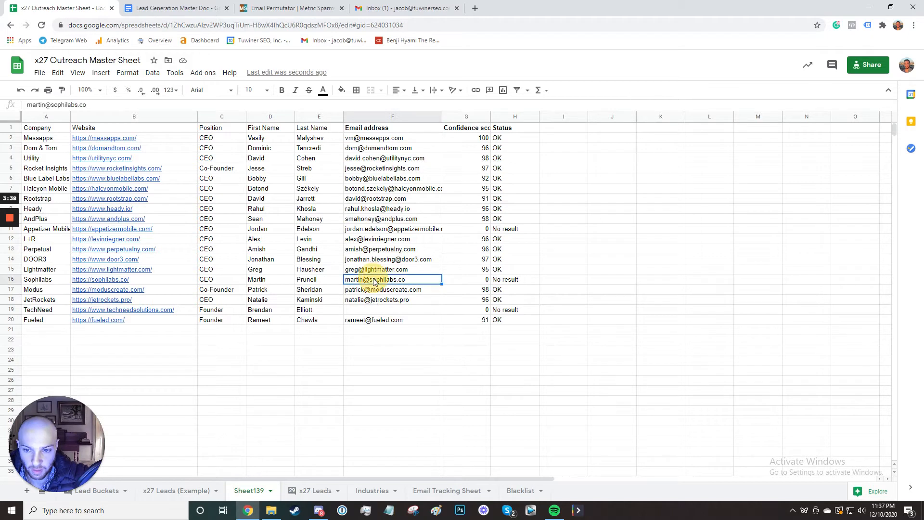
click(330, 312)
click(375, 310)
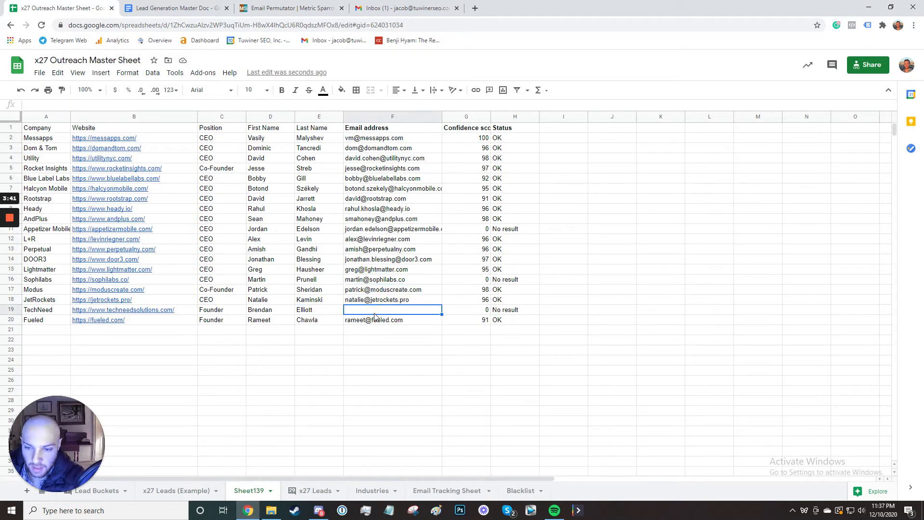
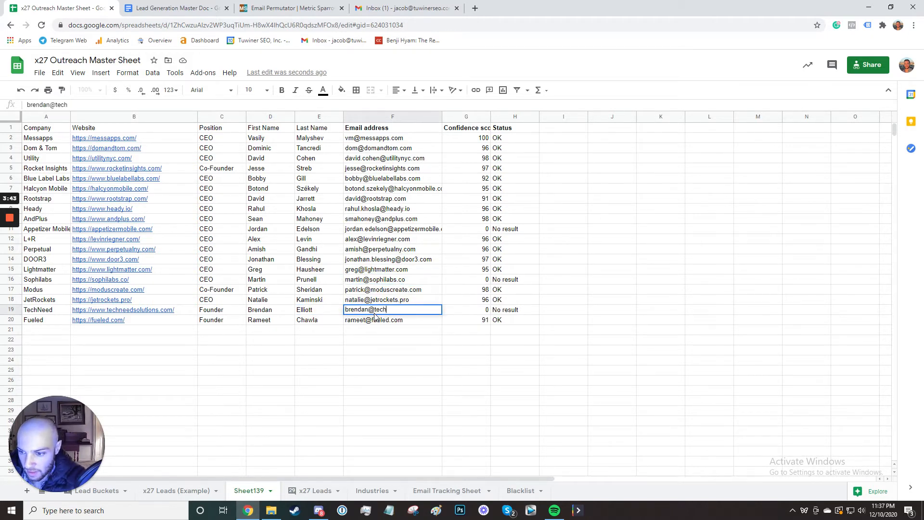
key(Return)
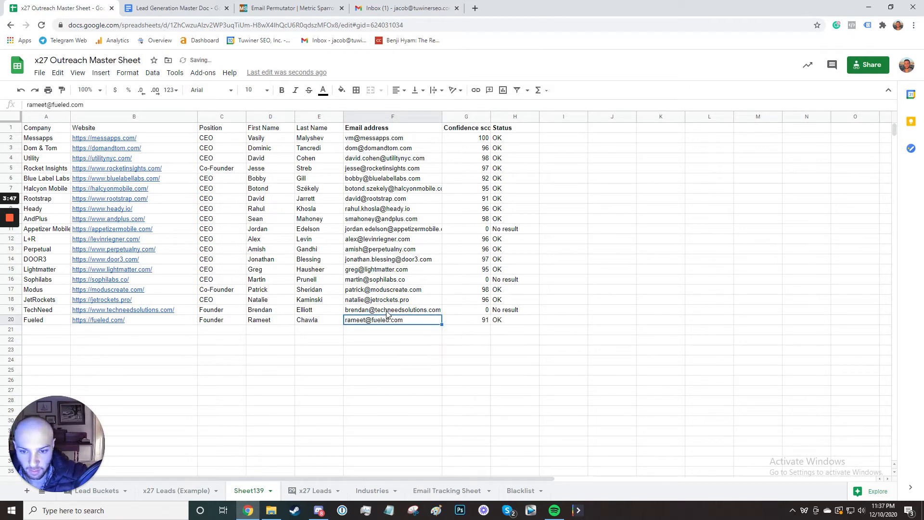
click(390, 312)
mouse_move(418, 313)
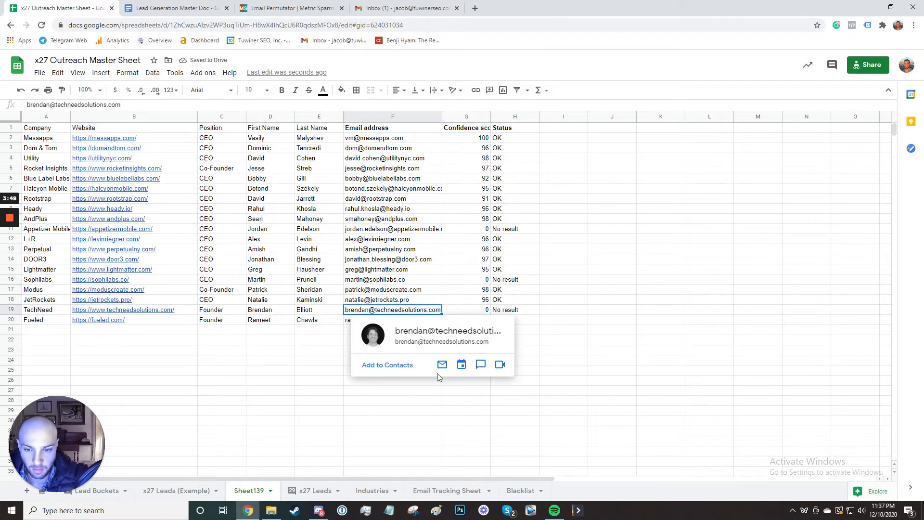
click(598, 408)
click(585, 238)
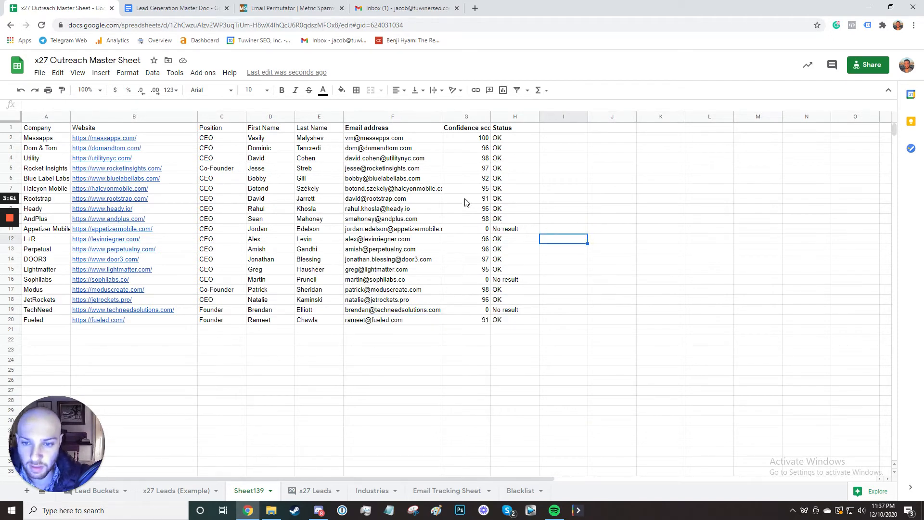
drag(392, 138, 414, 320)
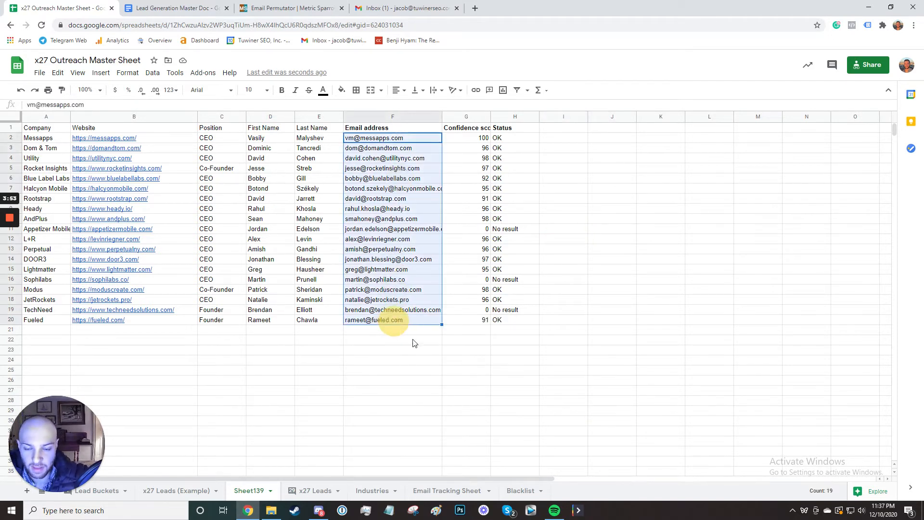
click(421, 342)
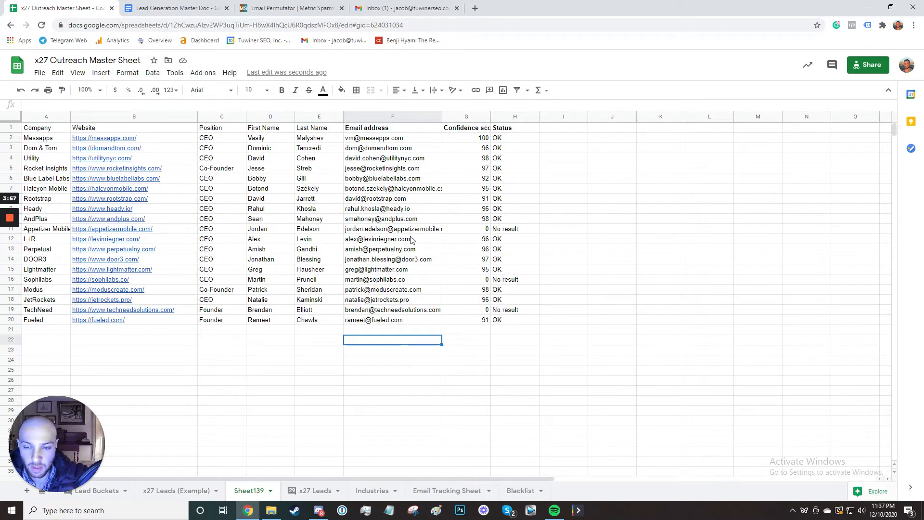
click(601, 210)
Restore the edited chip in the Gmail draft and scroll through the appetizermobile.com guesses.
click(391, 9)
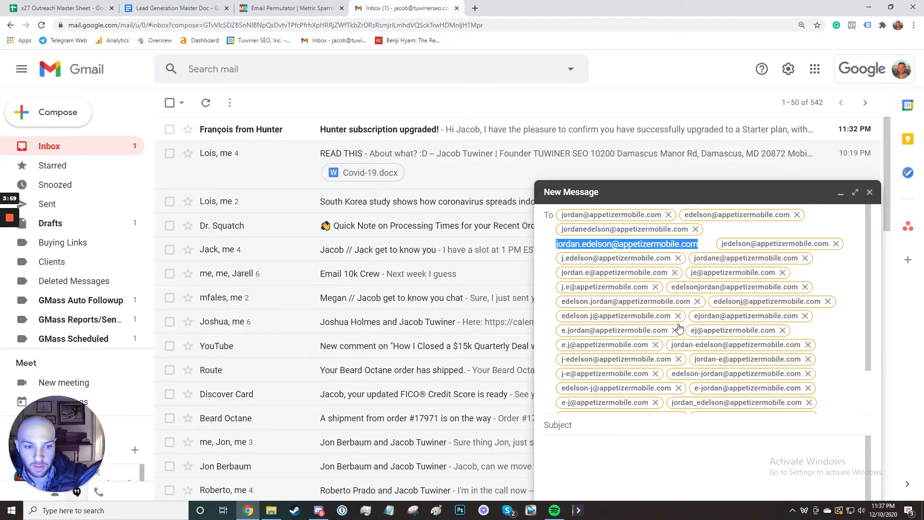
drag(743, 251, 747, 235)
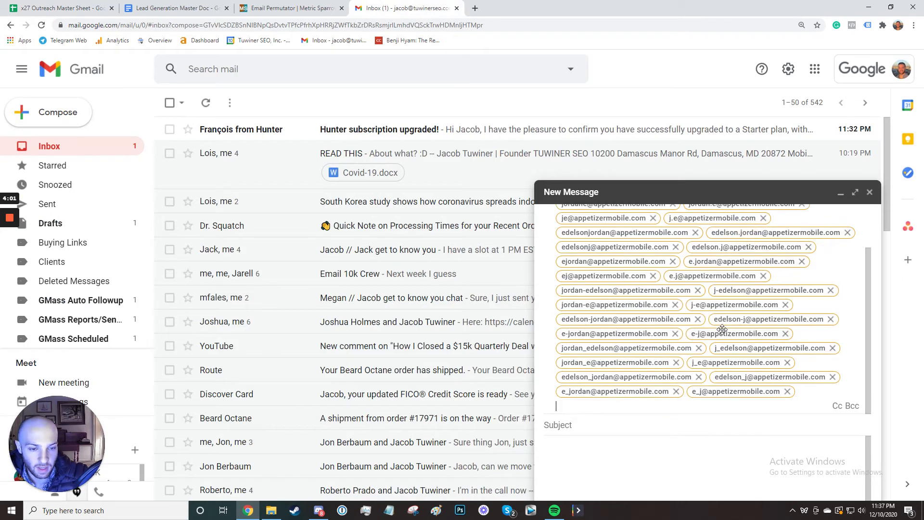
scroll(717, 313, down, 2)
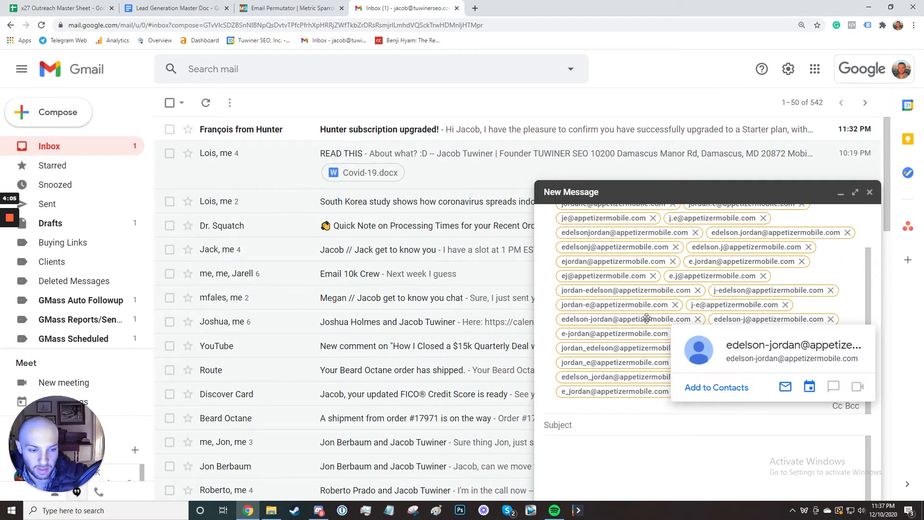
scroll(680, 304, up, 2)
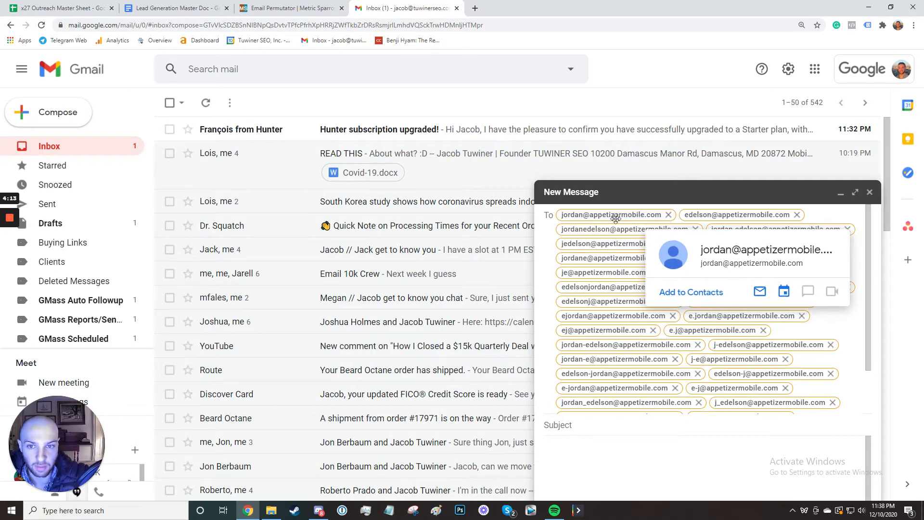
click(448, 25)
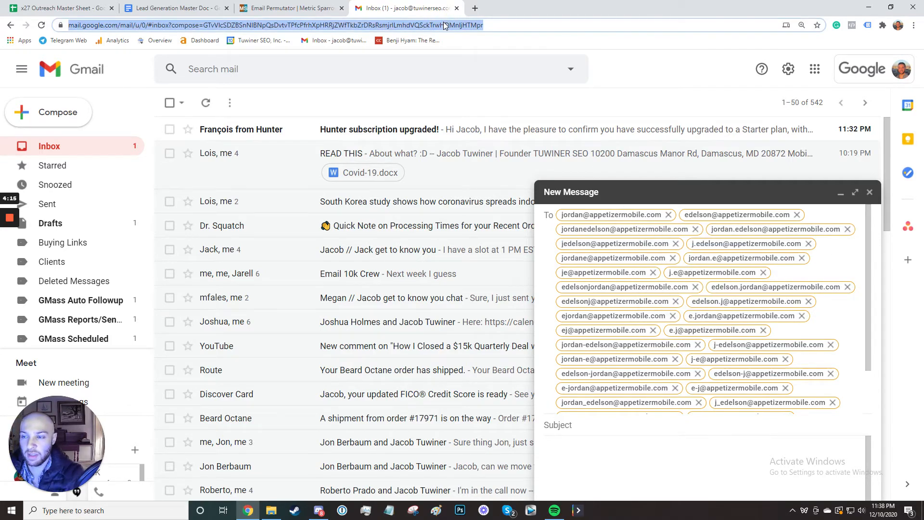
Load website.com in a new browser tab, then clear the address bar.
click(475, 8)
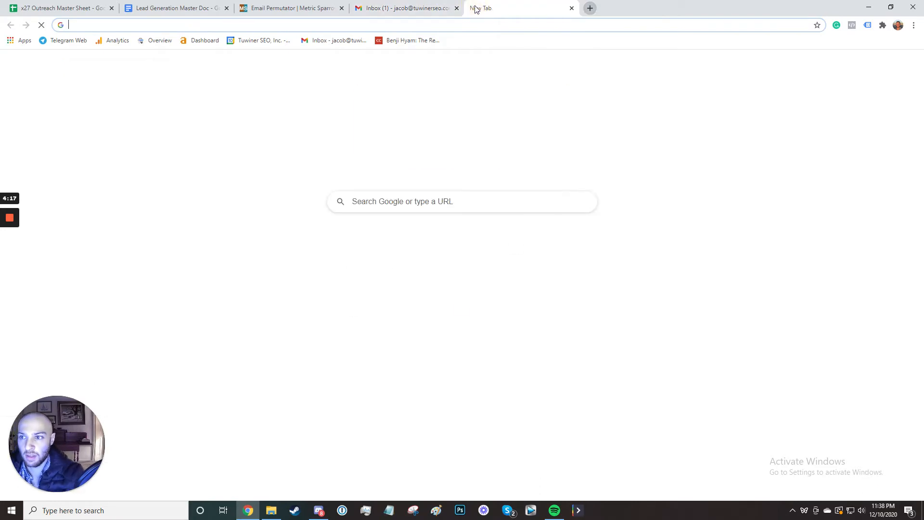
text(website.com)
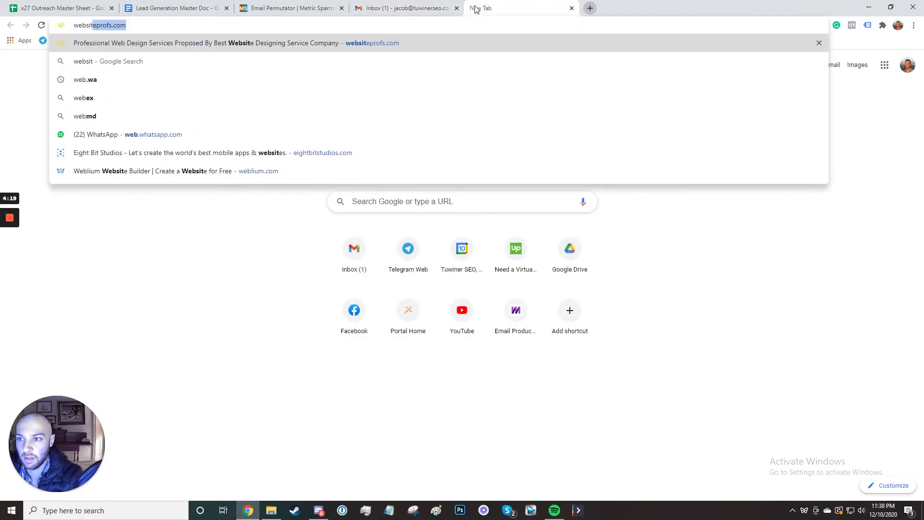
key(Return)
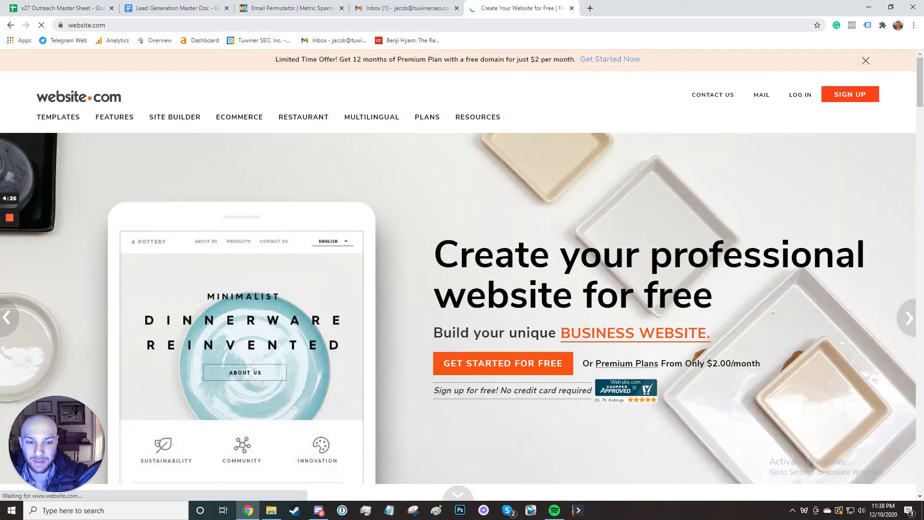
click(497, 22)
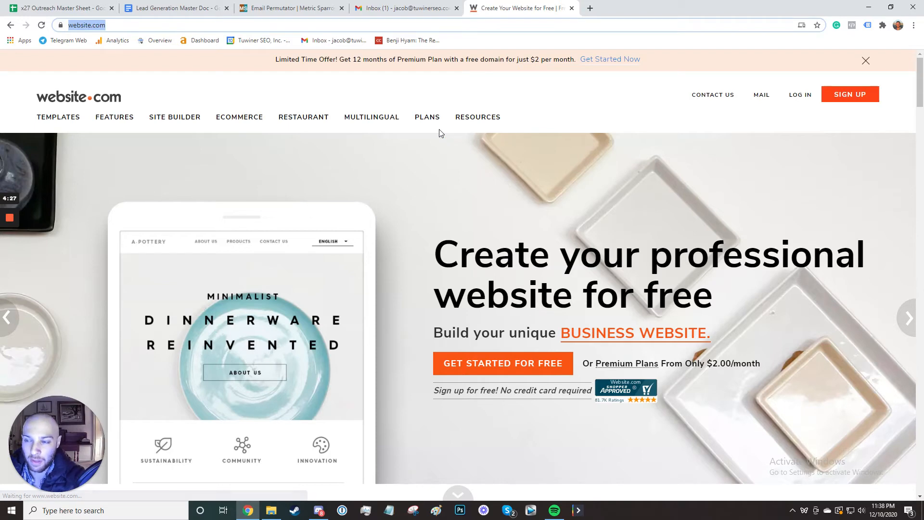
text(website.com)
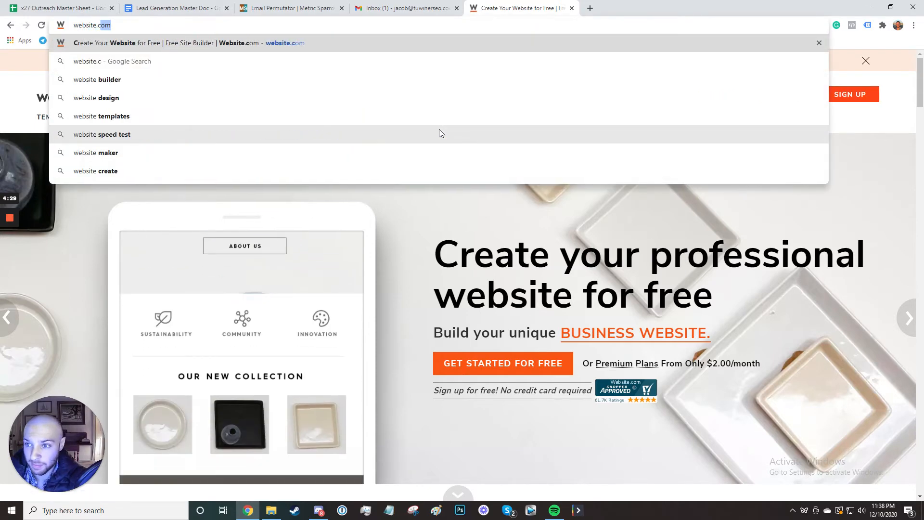
key(BackSpace)
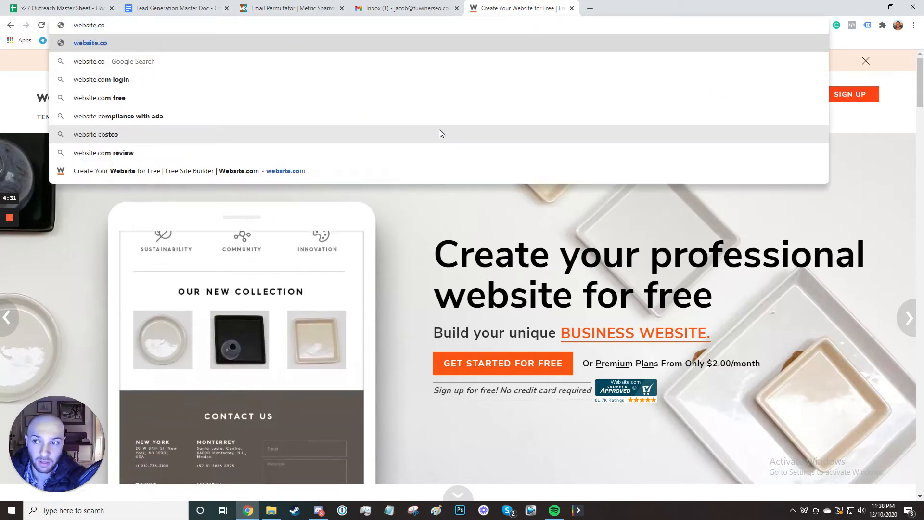
key(ctrl+a)
key(BackSpace)
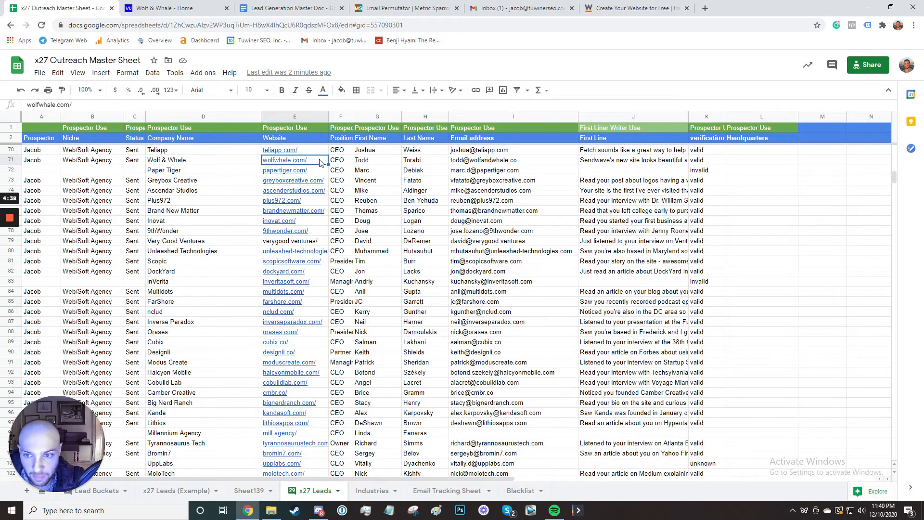
Copy the Wolf & Whale website, position and name from x27 Leads into Sheet139 at B23.
drag(415, 160, 292, 161)
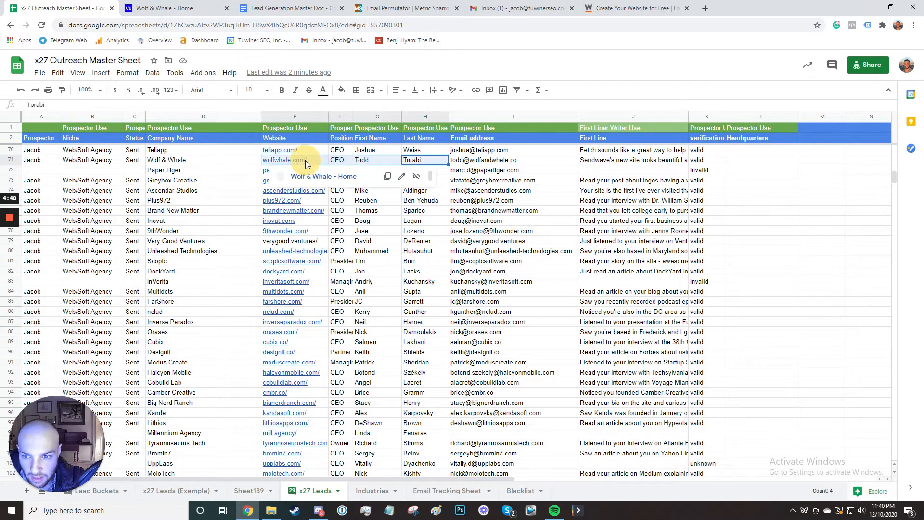
key(ctrl+c)
click(247, 487)
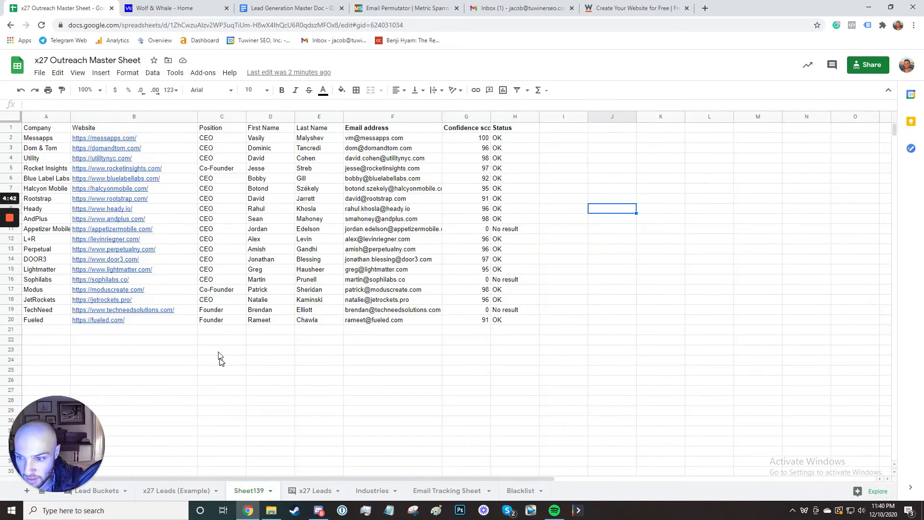
click(222, 281)
key(ctrl+v)
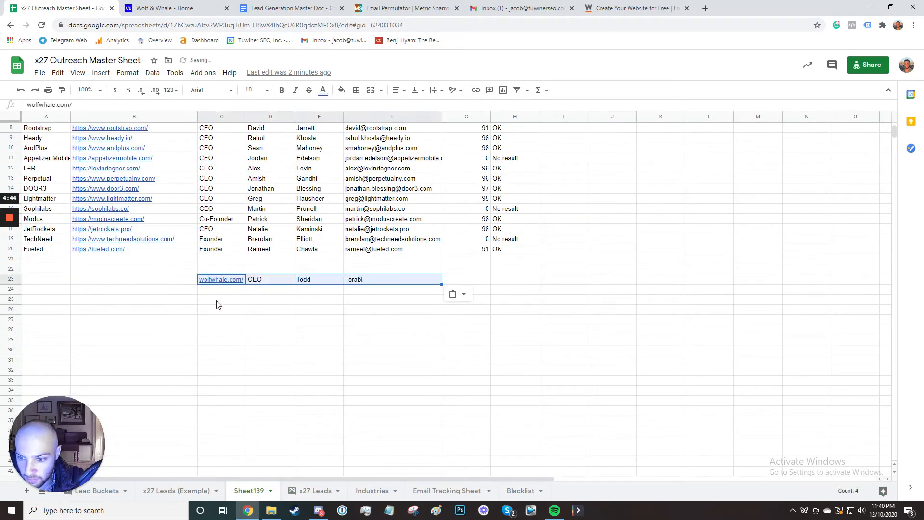
click(135, 280)
key(ctrl+v)
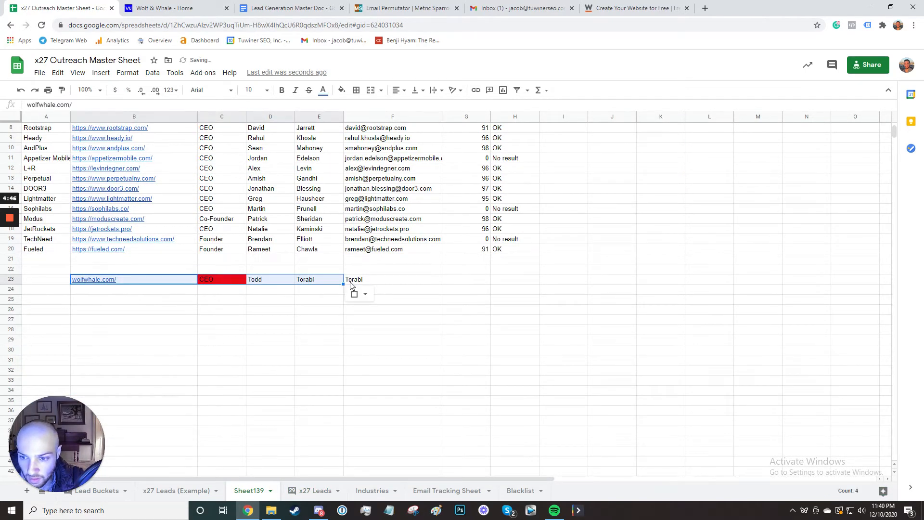
Remove the leftover last name in F23 and the CEO position in C23.
click(382, 281)
key(Delete)
click(222, 279)
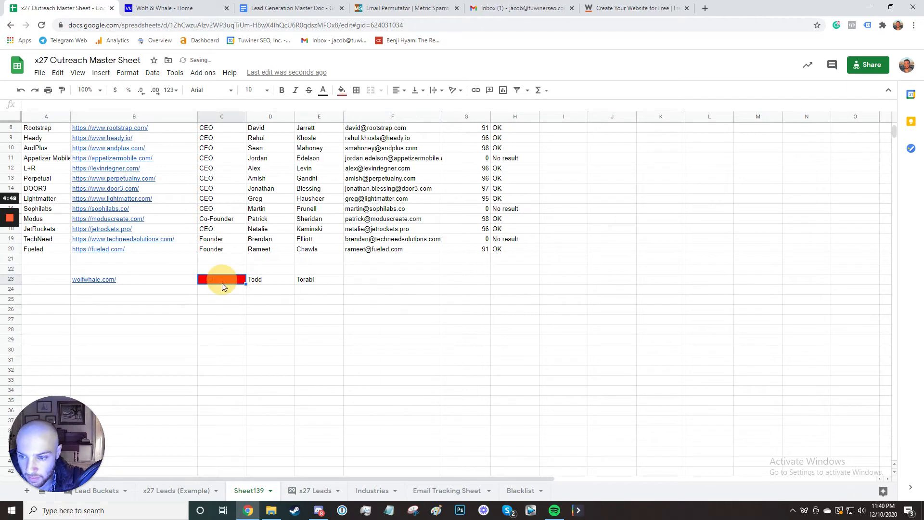
key(Delete)
click(222, 289)
click(224, 280)
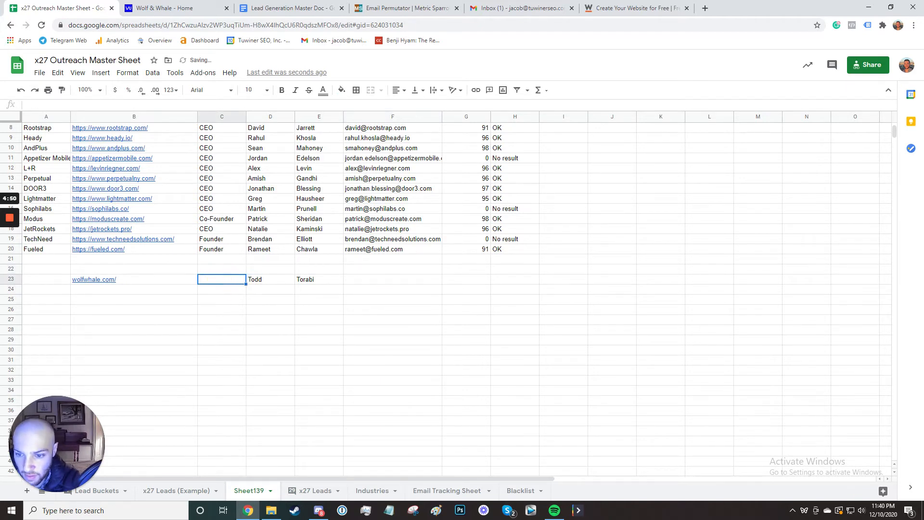
text(CEO)
key(Return)
key(Up)
key(Up)
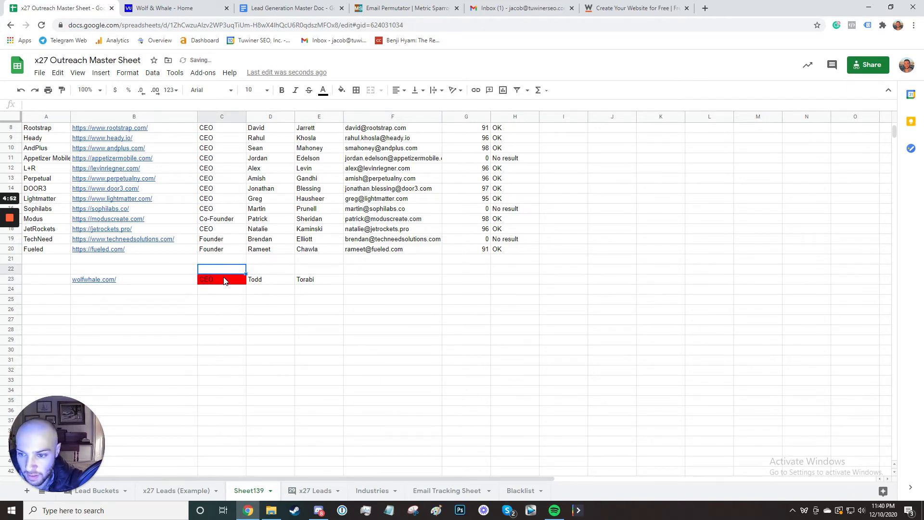
click(224, 281)
key(Delete)
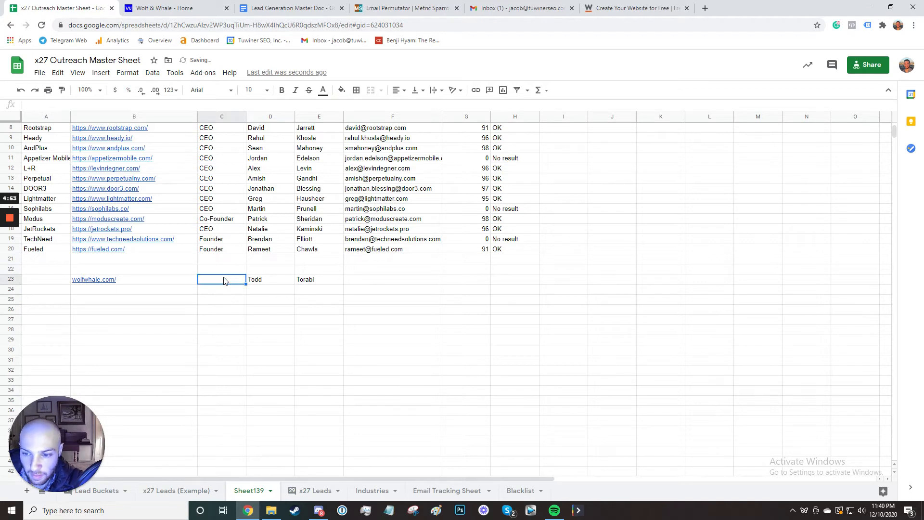
click(317, 284)
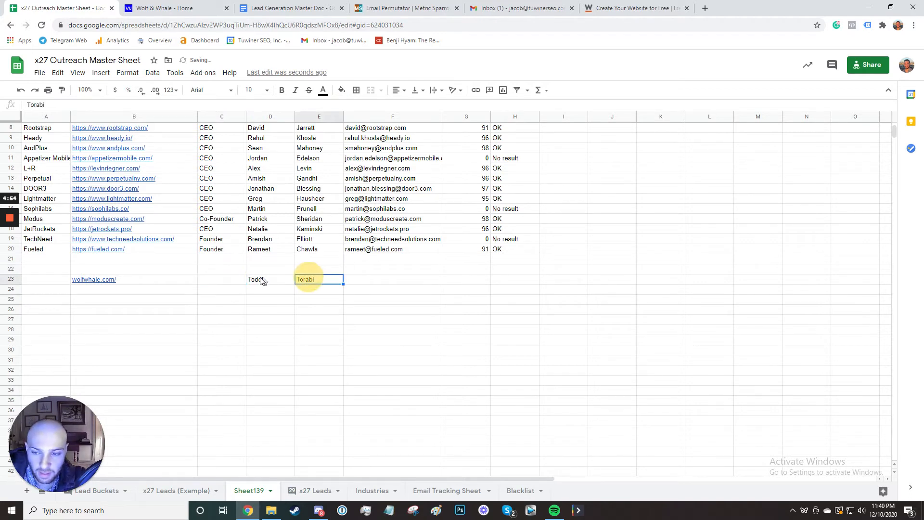
Enter the contact's guessed wolfwhale.com email address in F23.
click(371, 280)
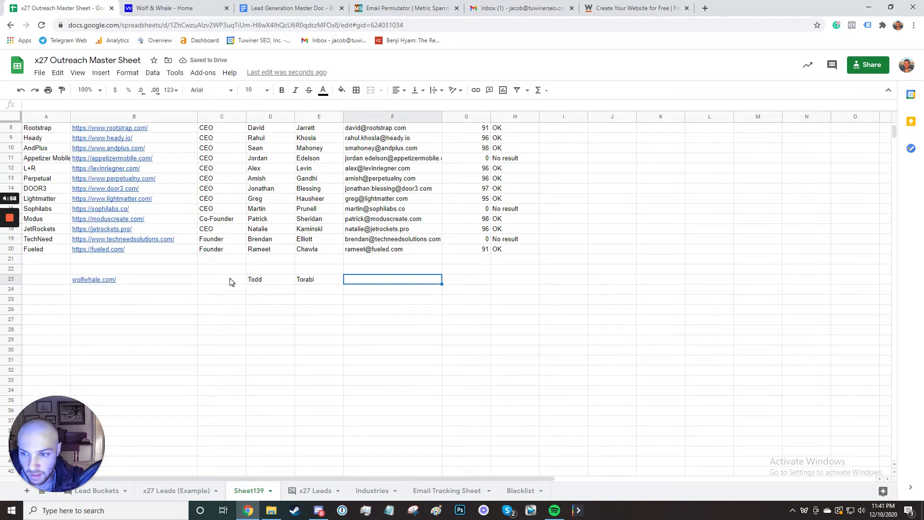
scroll(240, 318, up, 1)
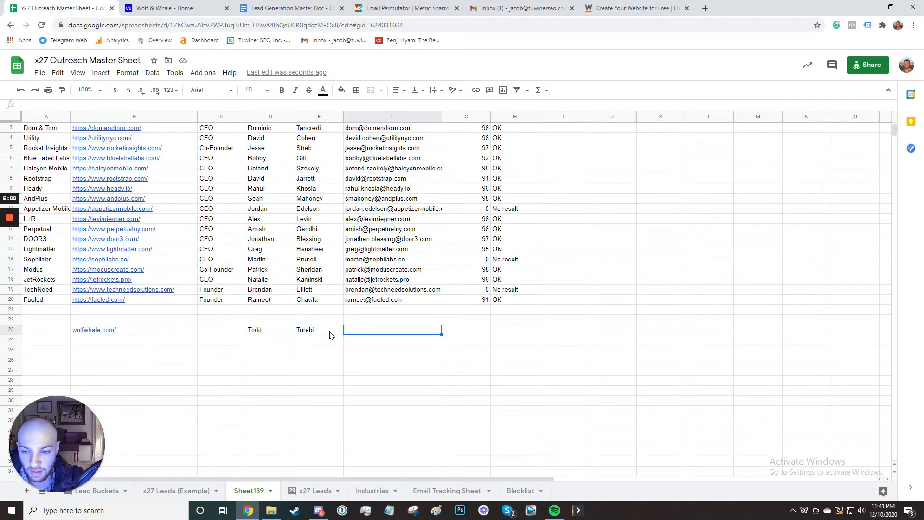
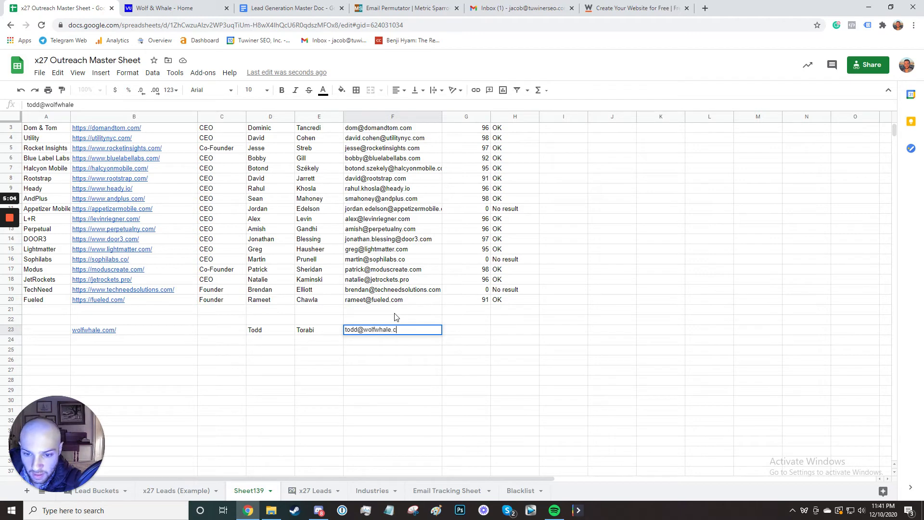
key(Return)
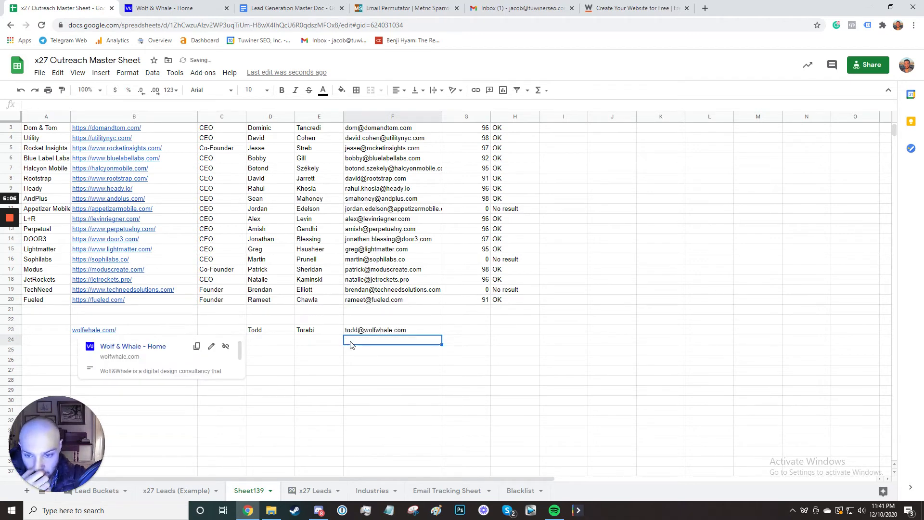
mouse_move(375, 336)
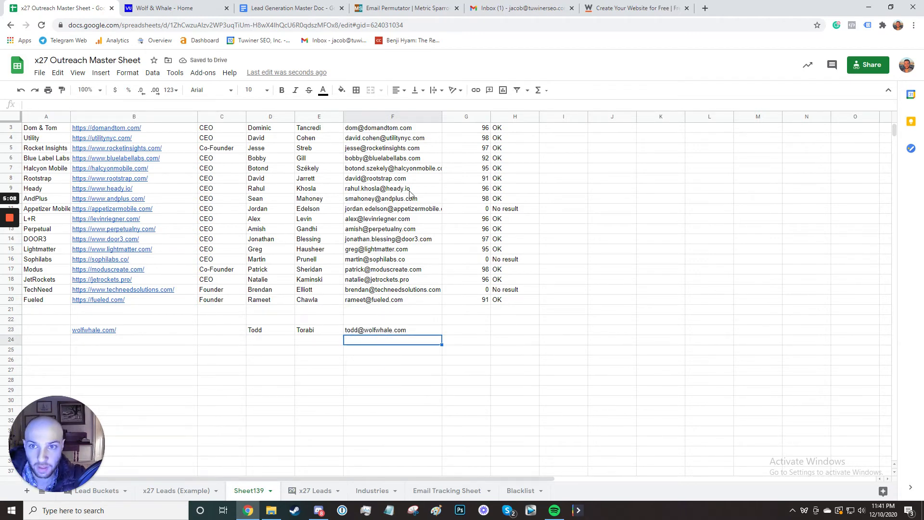
Enter the Wolf & Whale contact's first and last name in the Email Permutator form.
click(408, 7)
click(415, 149)
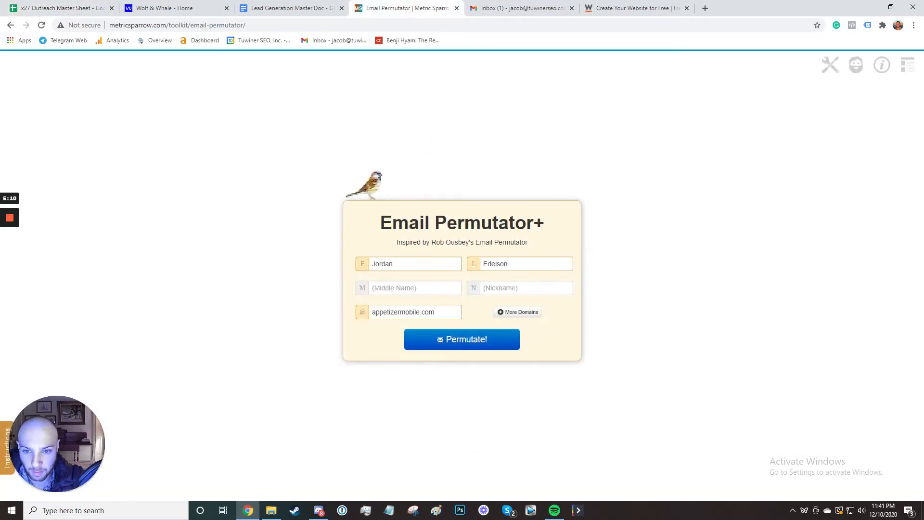
click(422, 264)
key(ctrl+a)
text(T)
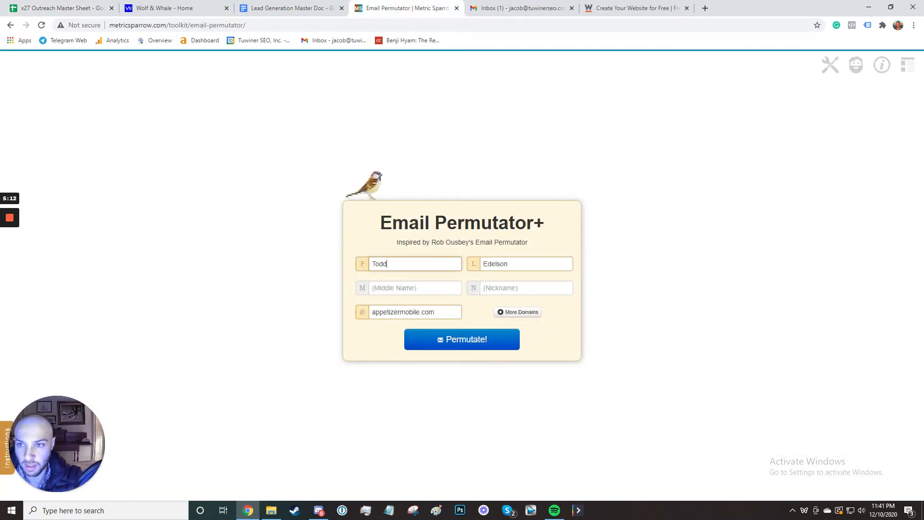
click(83, 6)
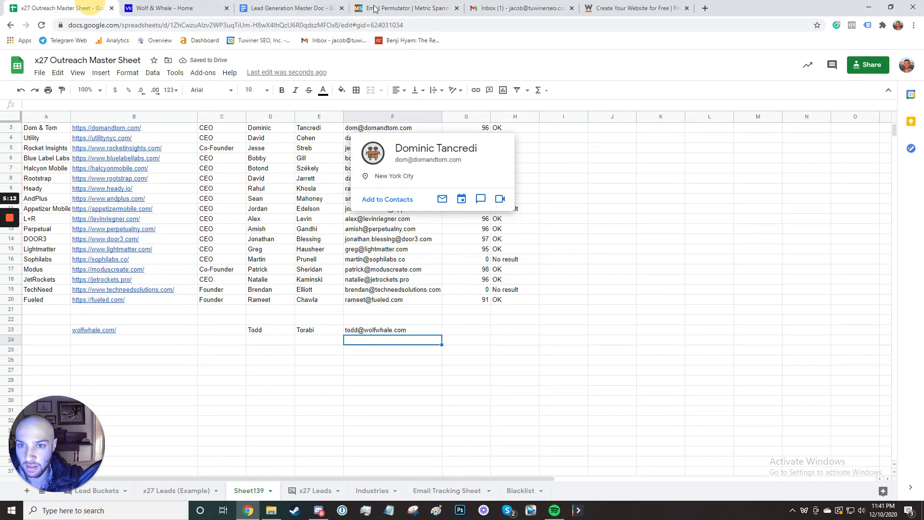
click(402, 5)
key(Tab)
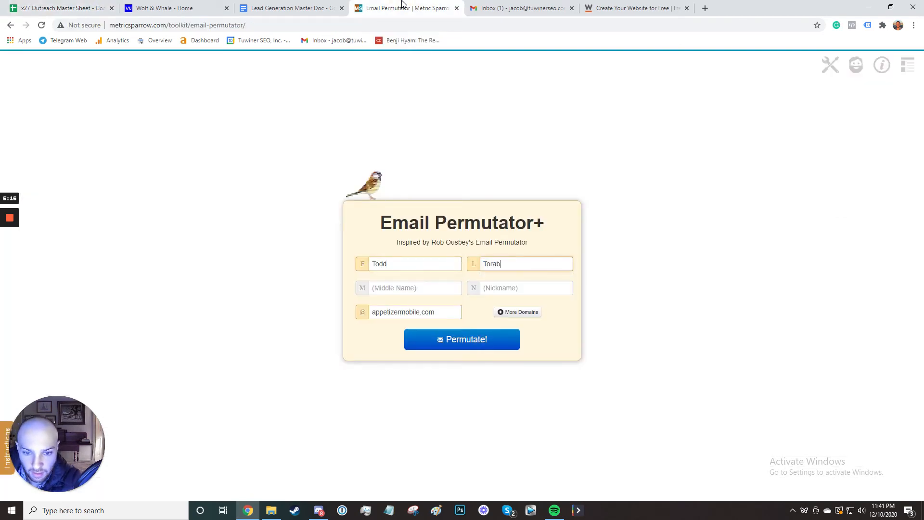
key(Tab)
key(Tab)
key(Tab)
Paste the wolfwhale.com domain, generate the 34 address guesses and copy the list.
click(62, 8)
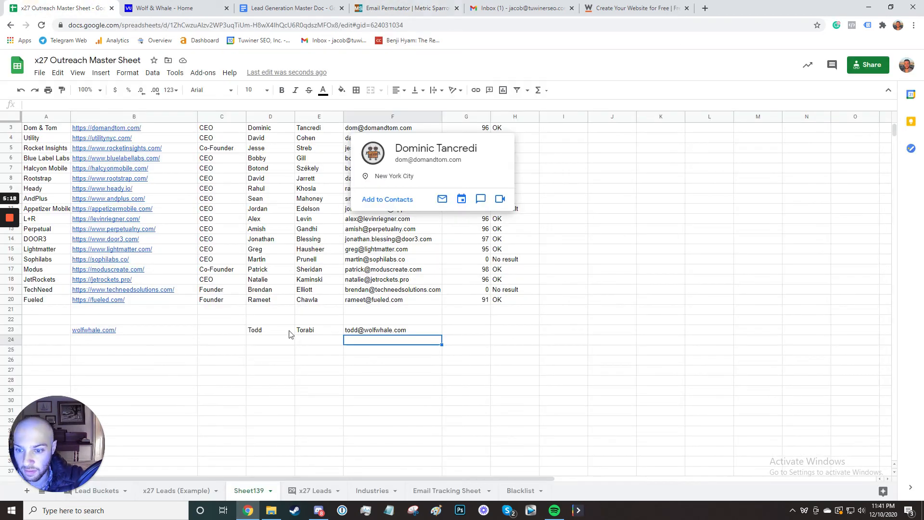
click(96, 330)
double_click(96, 331)
key(ctrl+c)
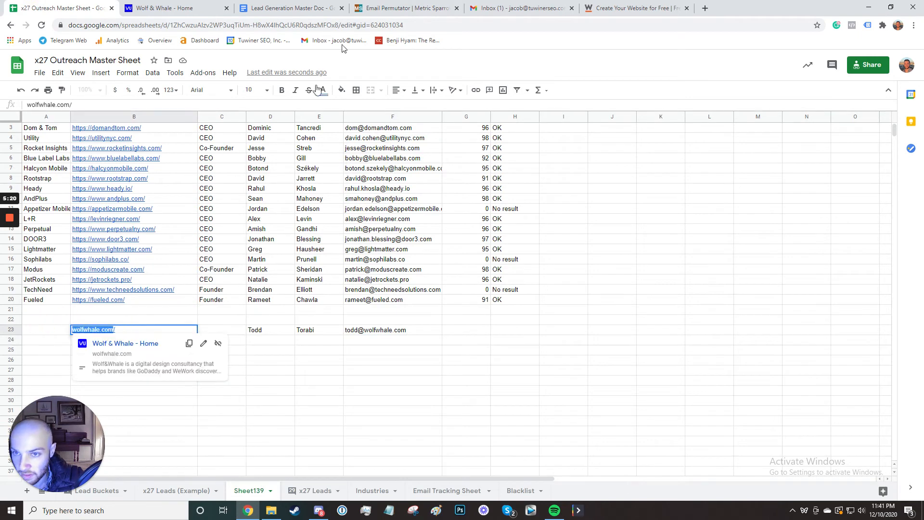
click(409, 7)
key(ctrl+v)
click(439, 341)
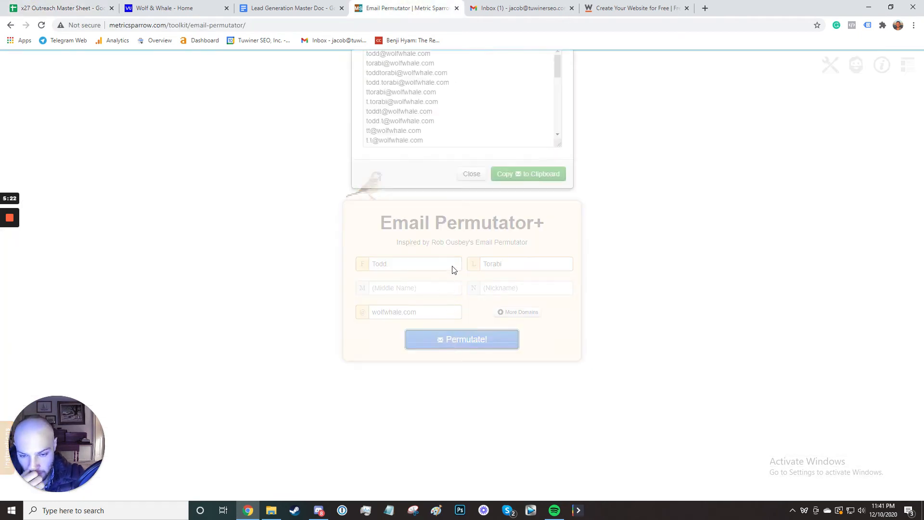
key(ctrl+x)
key(ctrl+z)
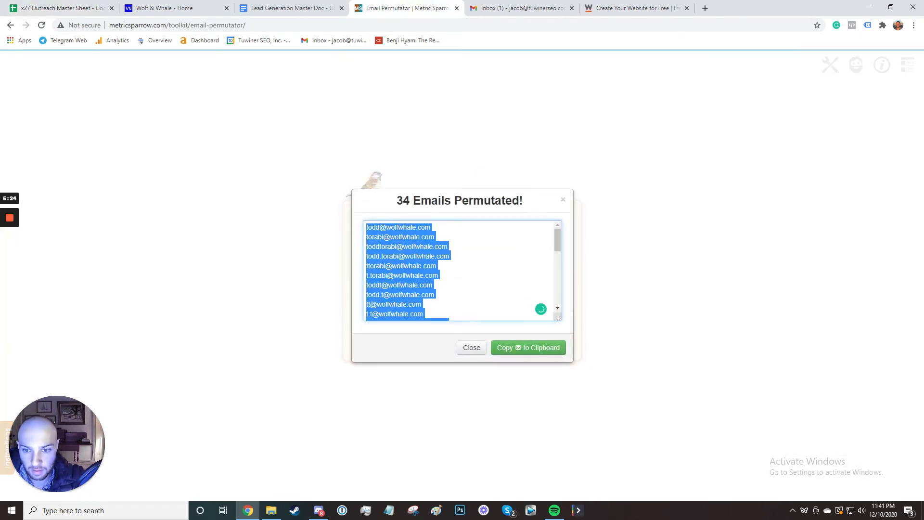
click(517, 8)
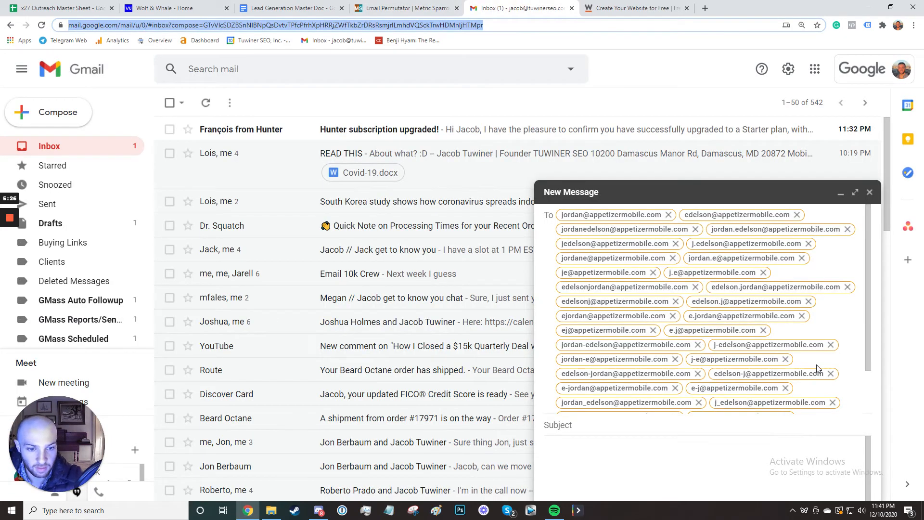
Swap the draft's appetizermobile.com To recipients for the 34 copied wolfwhale.com guesses.
click(819, 336)
key(ctrl+a)
key(BackSpace)
key(ctrl+v)
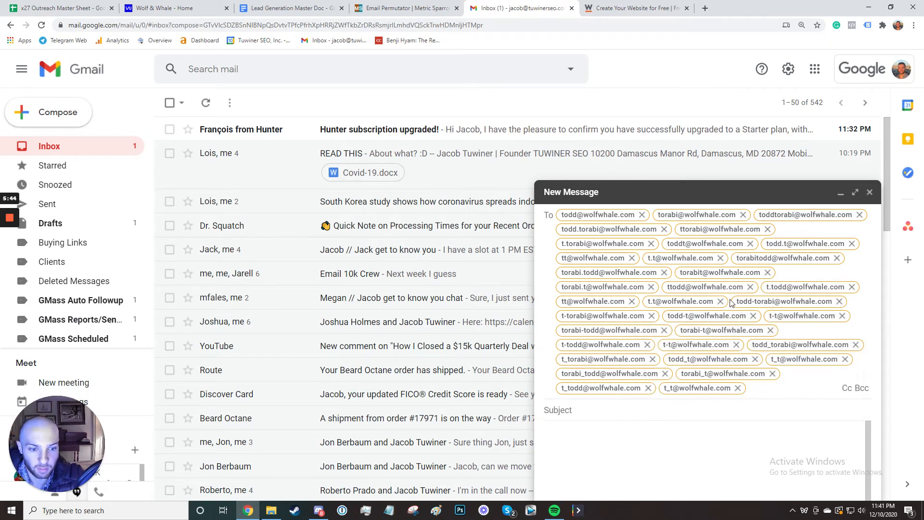
mouse_move(721, 282)
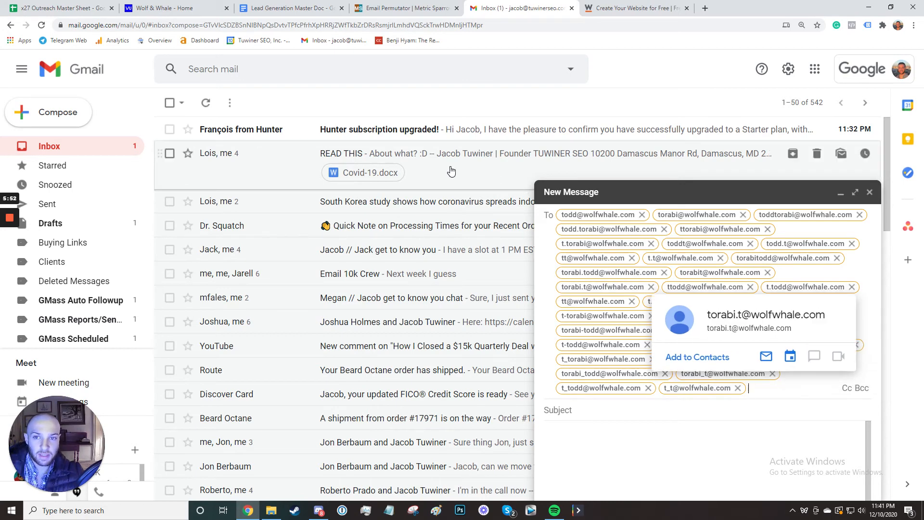
click(186, 10)
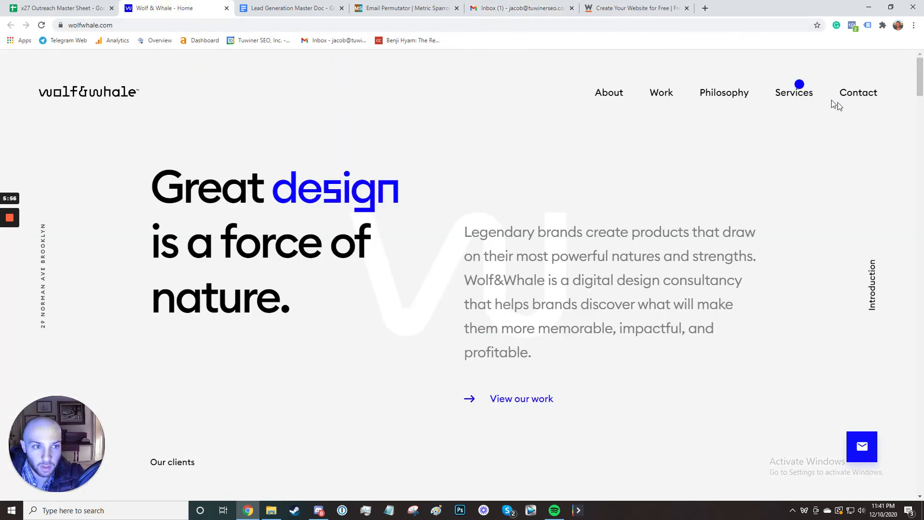
Copy the founder's email address from the Wolf & Whale Contact page.
click(848, 95)
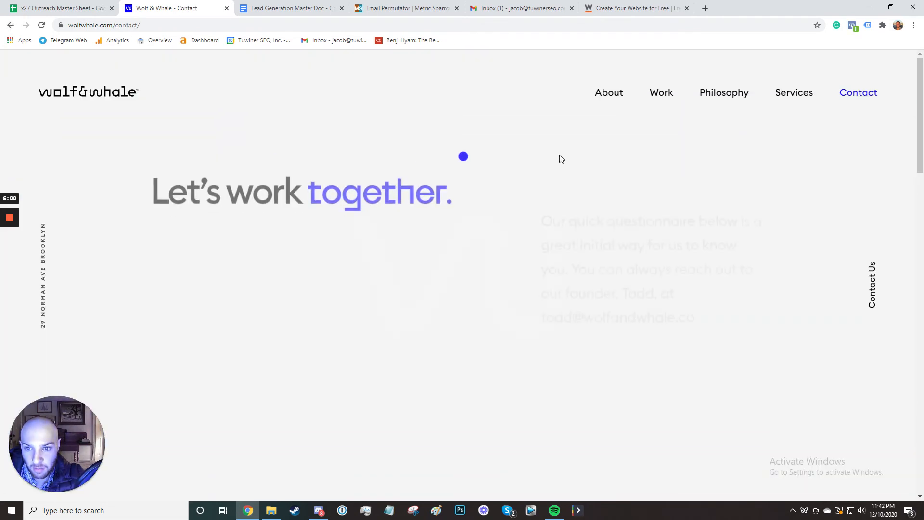
scroll(505, 221, down, 1)
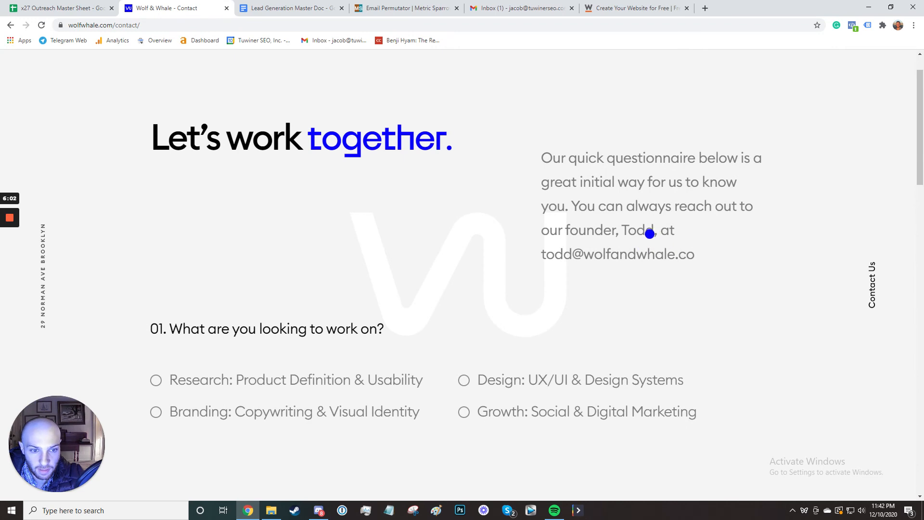
scroll(519, 250, up, 1)
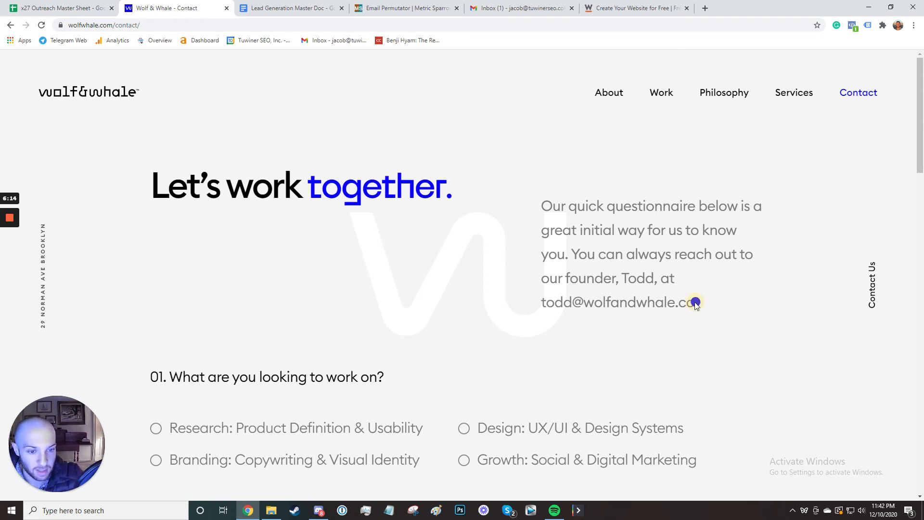
drag(697, 303, 542, 305)
click(550, 306)
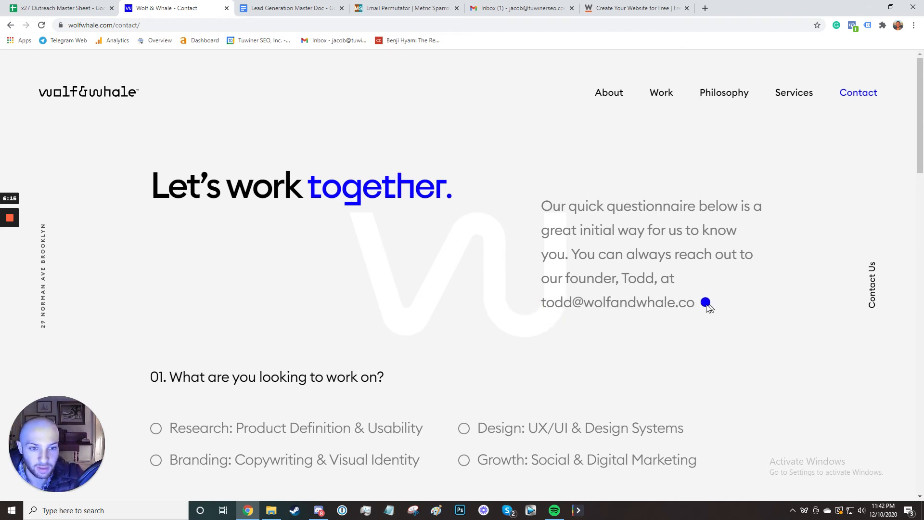
drag(697, 303, 515, 299)
key(ctrl+1)
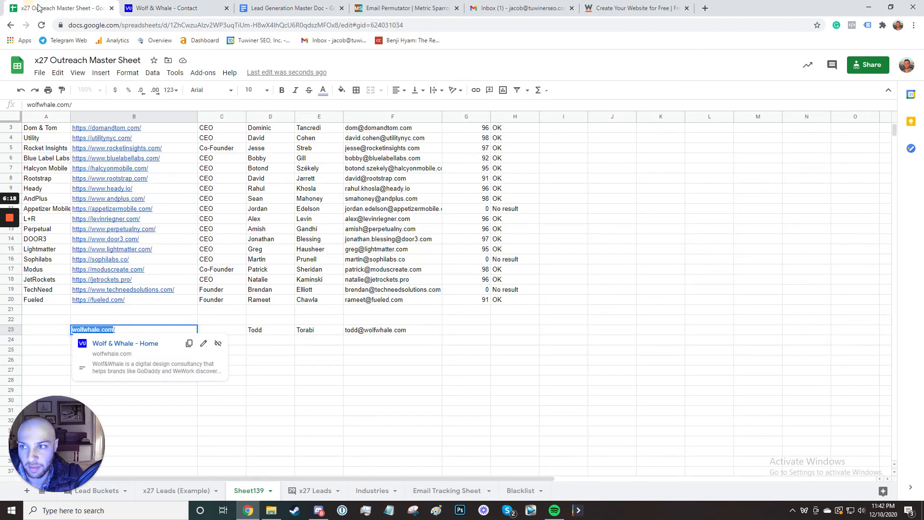
Paste the founder's address into F23 as values only, replacing the guess.
key(Return)
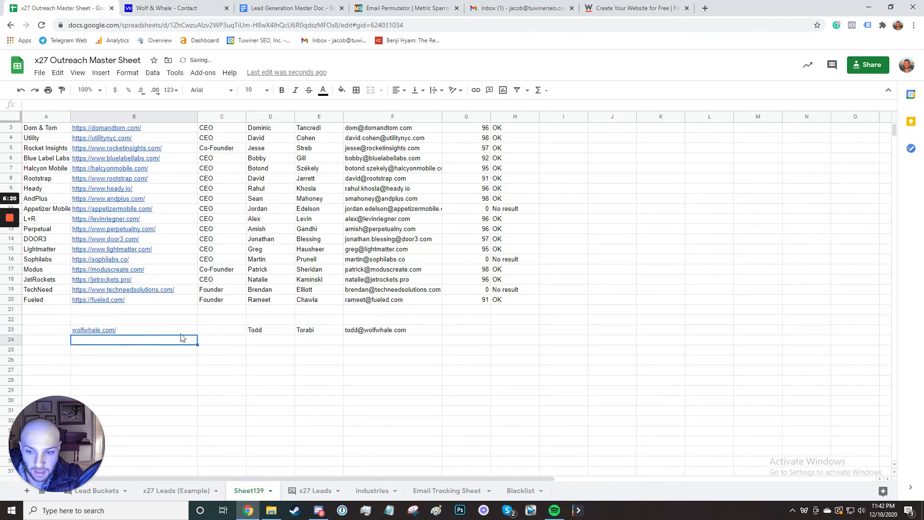
click(362, 333)
key(ctrl+v)
key(ctrl+z)
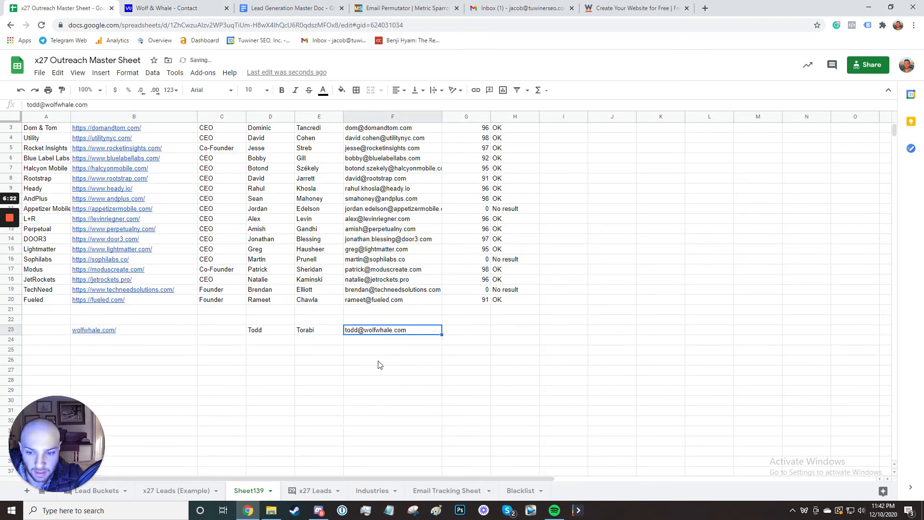
key(ctrl+shift+v)
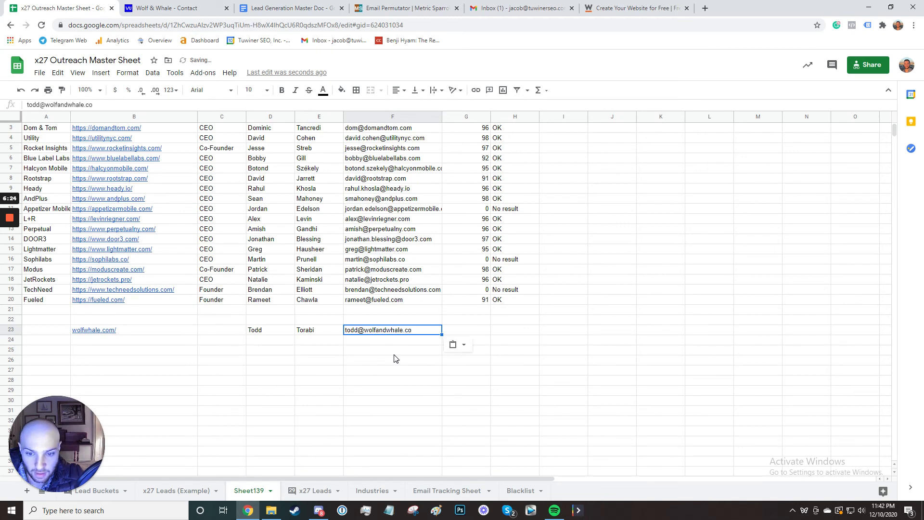
Check the new F23 email against the permutation results and the email column.
click(396, 350)
mouse_move(405, 335)
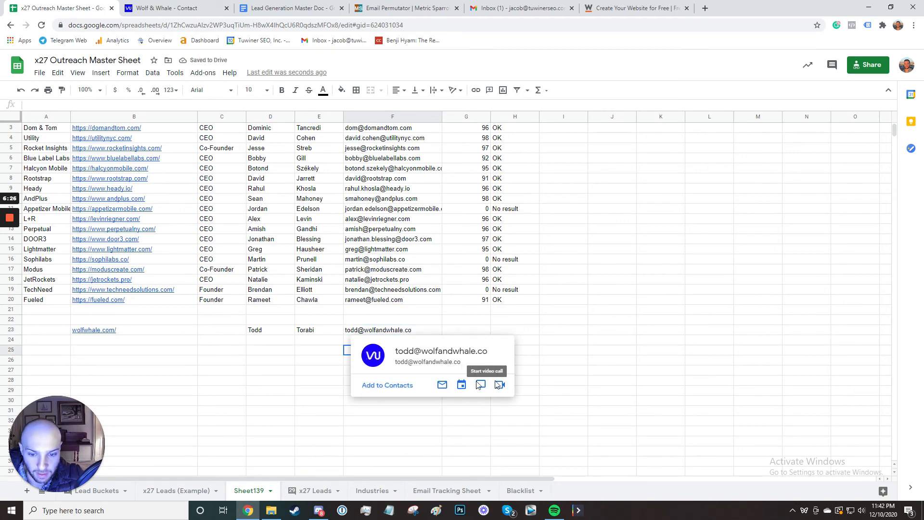
click(395, 311)
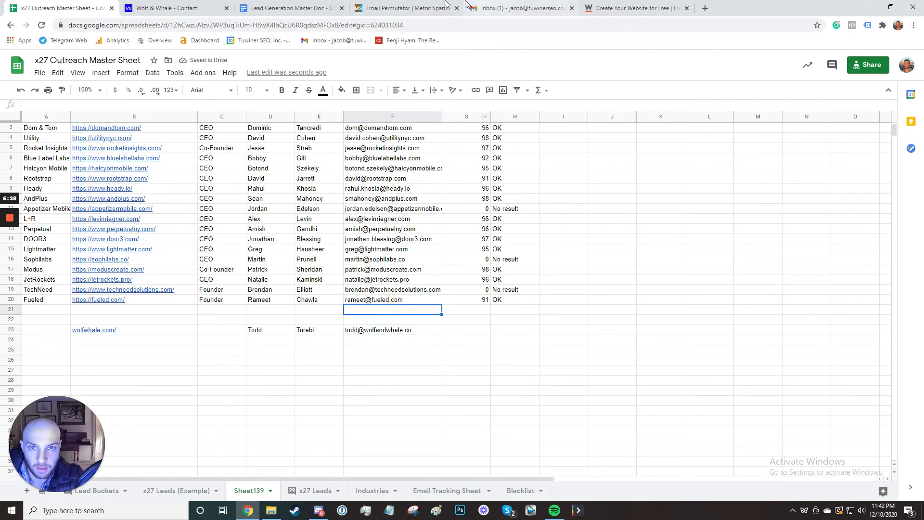
click(434, 7)
click(81, 7)
click(382, 329)
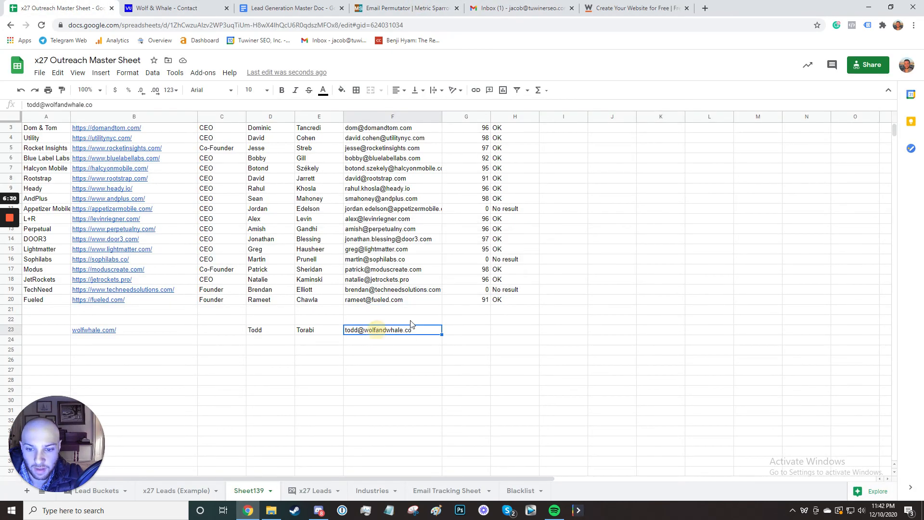
click(396, 340)
click(382, 329)
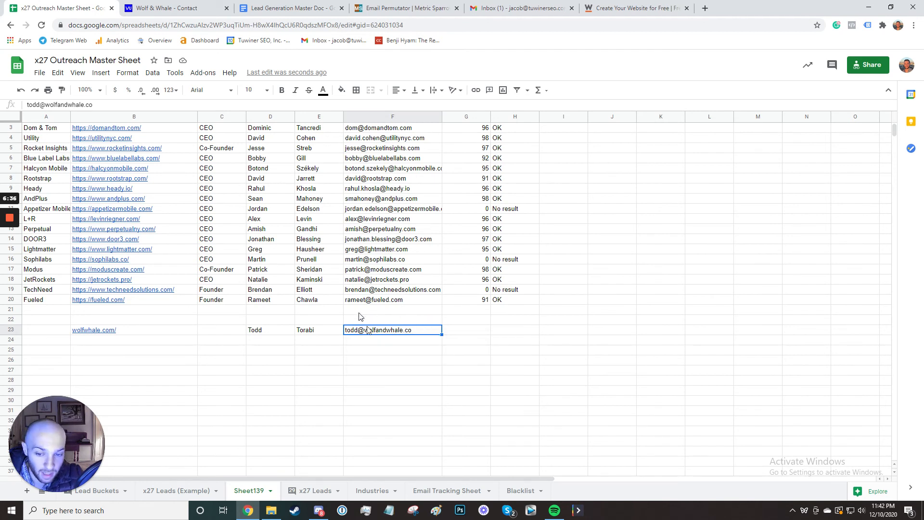
click(397, 320)
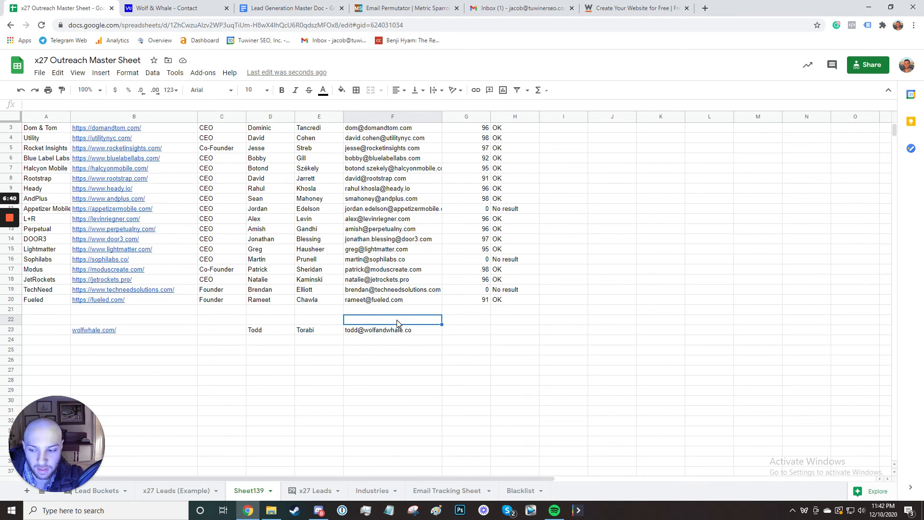
key(Down)
key(Down)
key(Up)
key(Up)
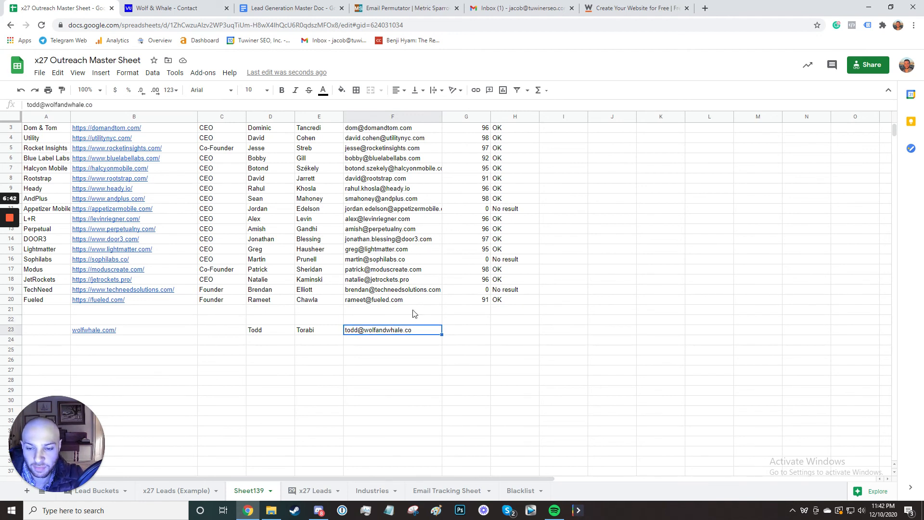
key(Down)
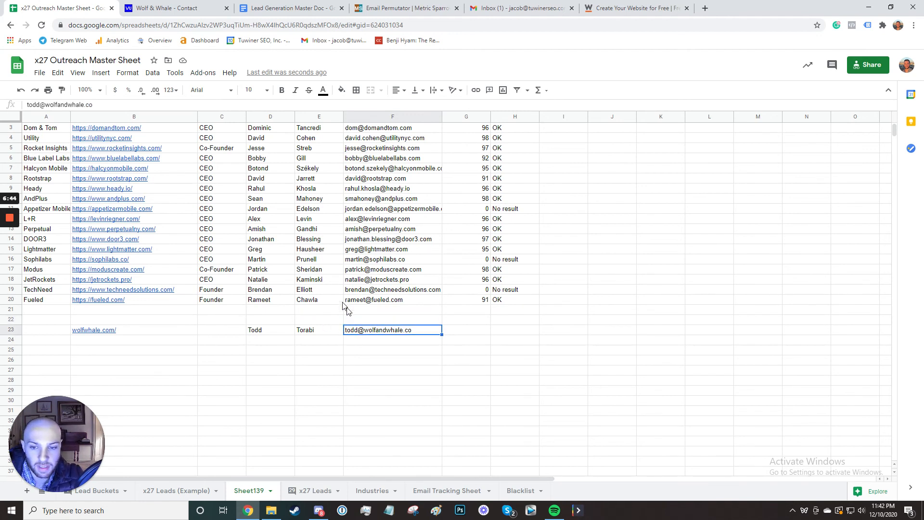
Clear the email, names and website from scratch row 23.
mouse_move(367, 310)
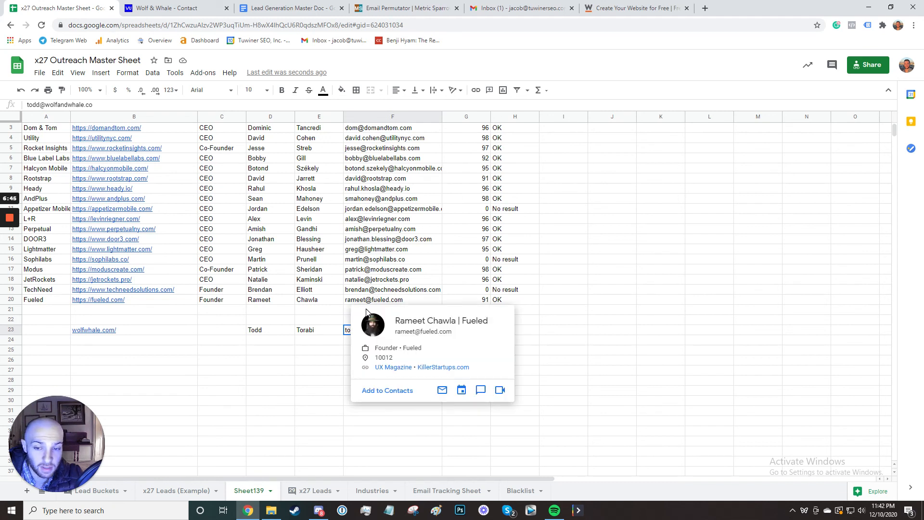
click(324, 341)
click(383, 342)
click(393, 332)
key(Delete)
drag(322, 335, 269, 329)
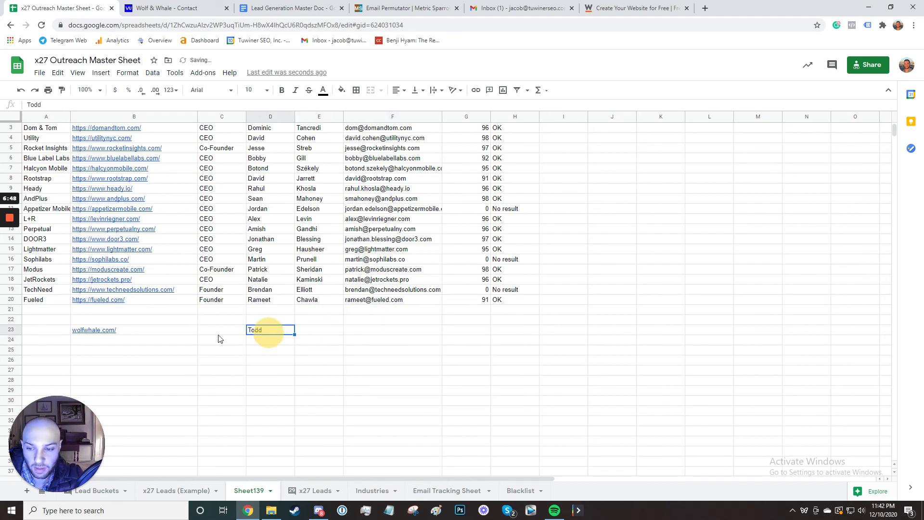
key(Delete)
click(96, 329)
key(Delete)
click(383, 331)
Give TechNeed and Sophilabs confidence 100 with status OK.
drag(387, 128, 388, 299)
click(479, 290)
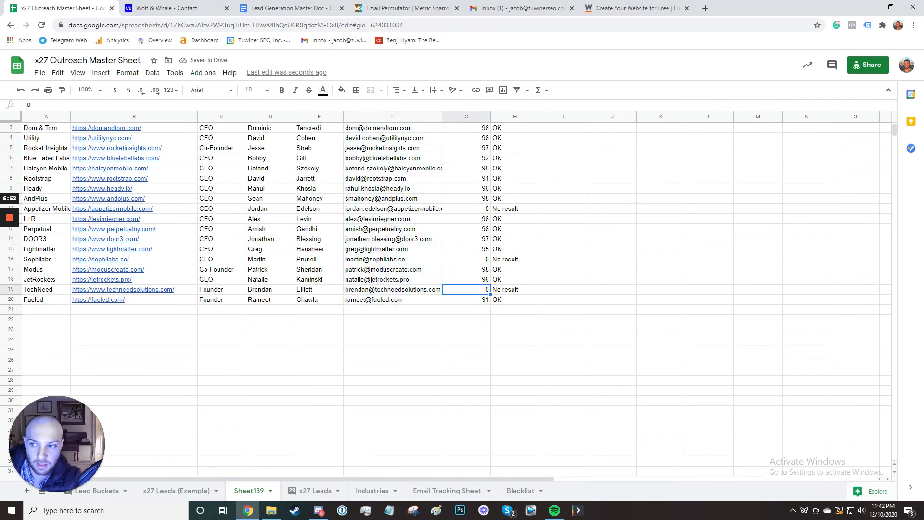
text(100)
key(Tab)
text(O)
key(Return)
key(Up)
key(Up)
key(Up)
key(Up)
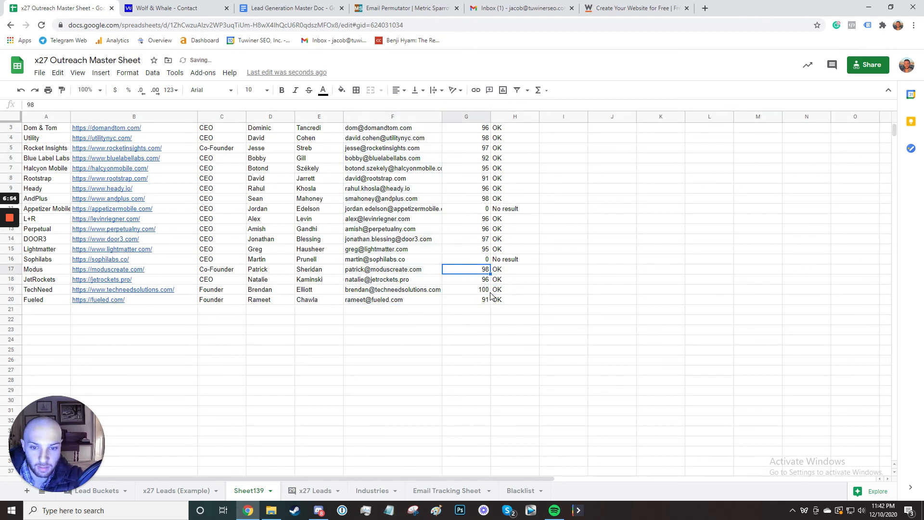
text(100)
key(Tab)
text(OK)
key(Return)
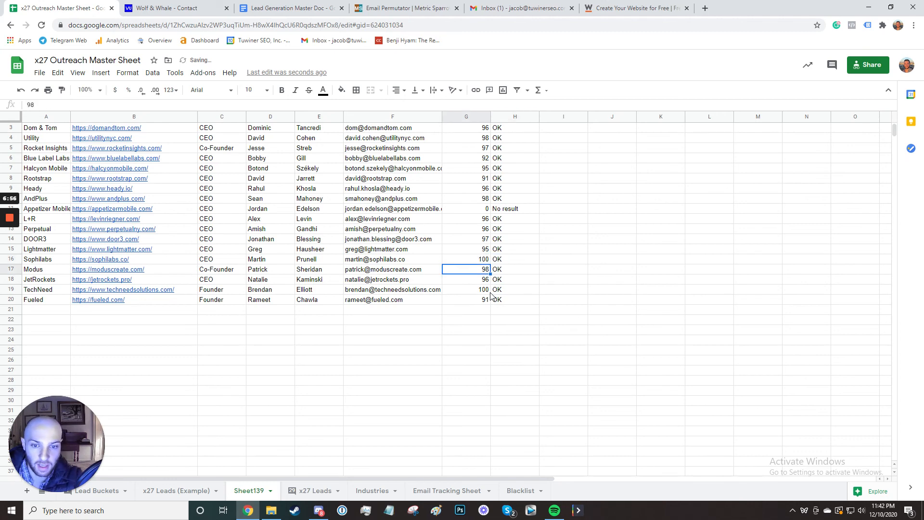
Give Appetizer Mobile confidence 100 with status OK.
key(Up)
key(Up)
key(Up)
key(Up)
key(Up)
key(Up)
text(100)
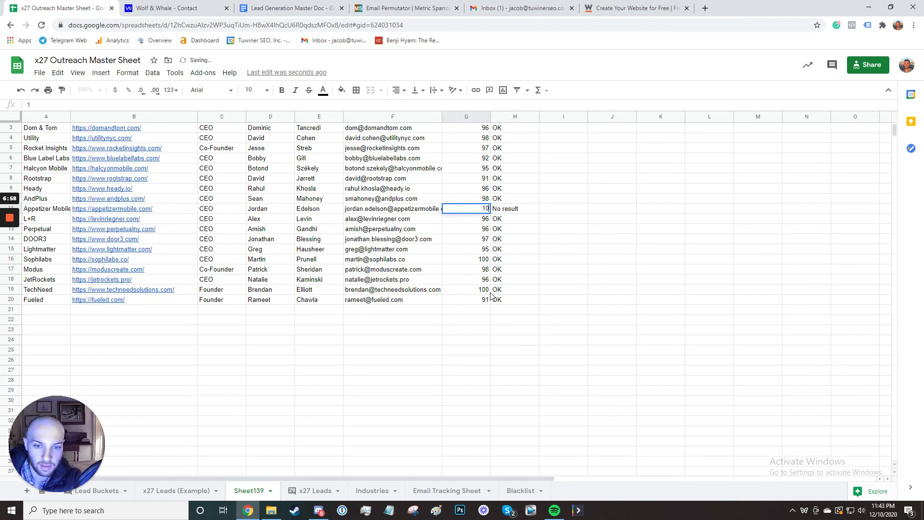
key(Tab)
text(OK)
key(Return)
scroll(460, 280, up, 1)
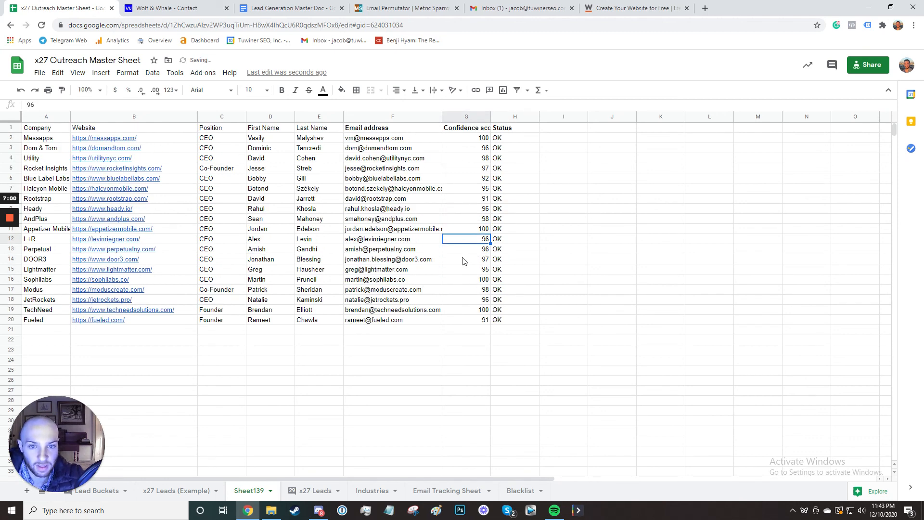
drag(395, 141, 400, 328)
click(387, 370)
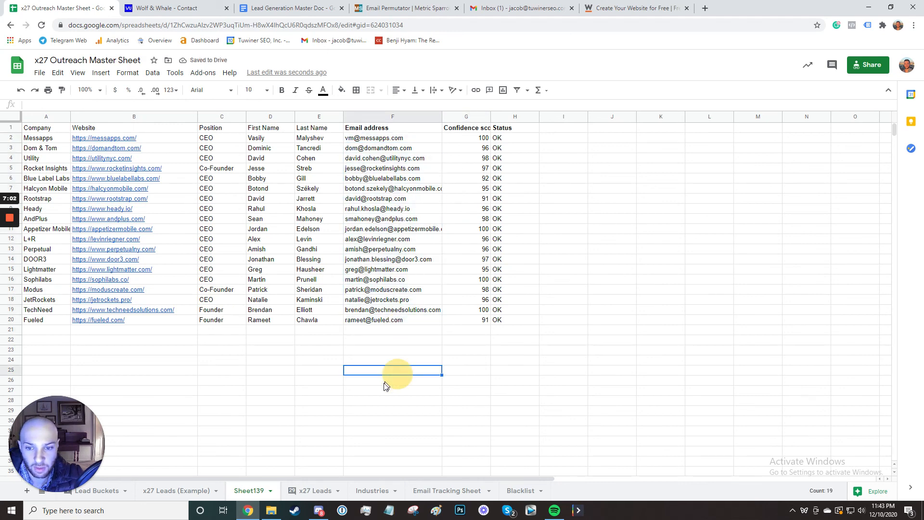